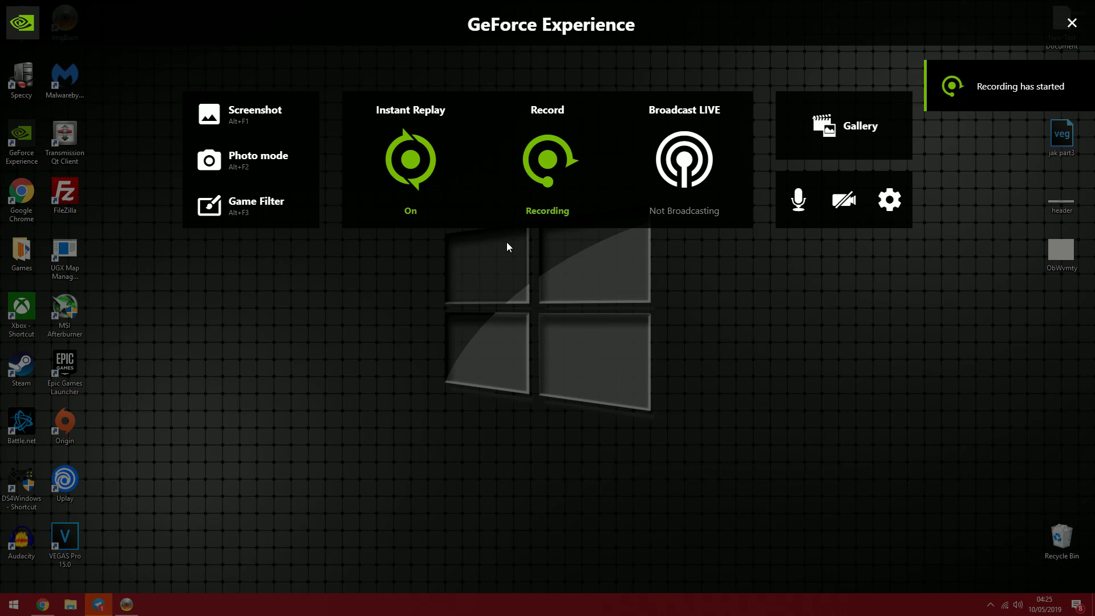
Close the GeForce Experience recording overlay to reveal the Windows desktop
click(1070, 24)
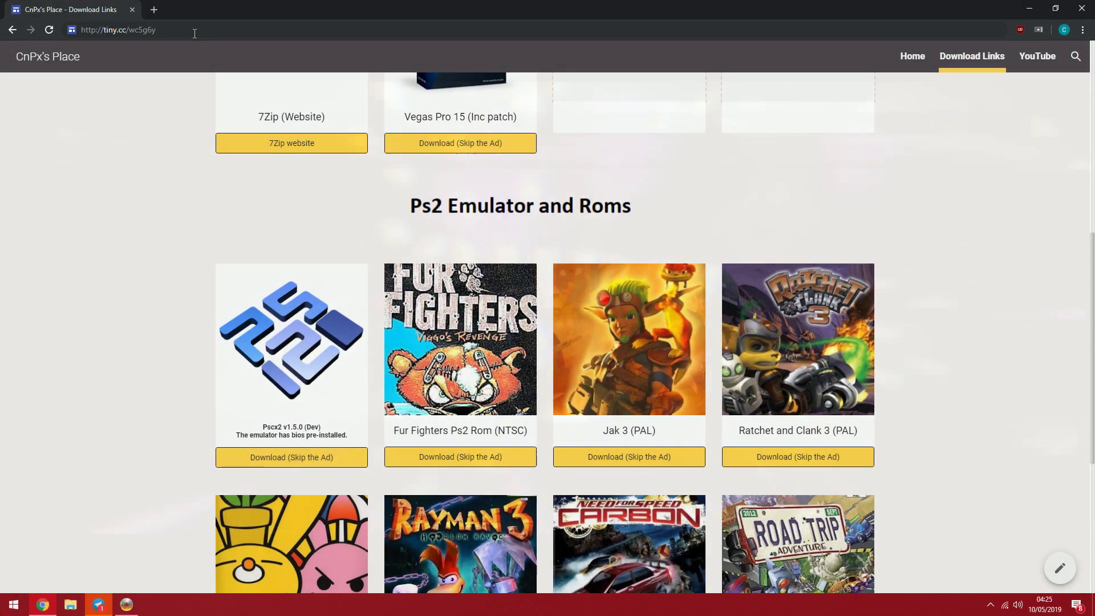
Scroll to Ps2 Emulator and Roms and follow the Pscx2 v1.5.0 'Download (Skip the Ad)' link
click(194, 32)
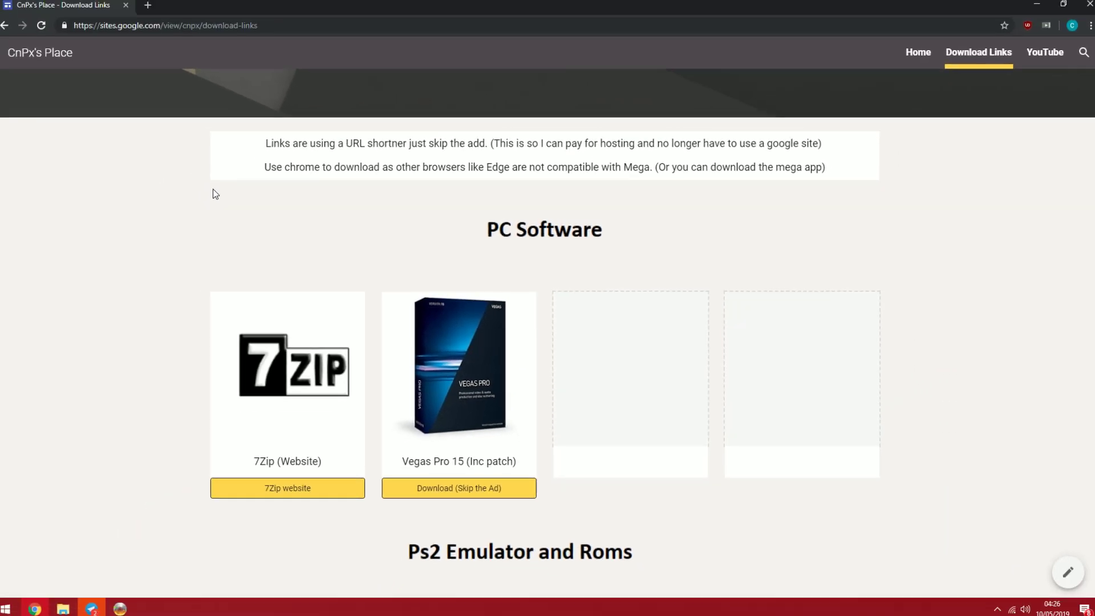
scroll(567, 465, down, 6)
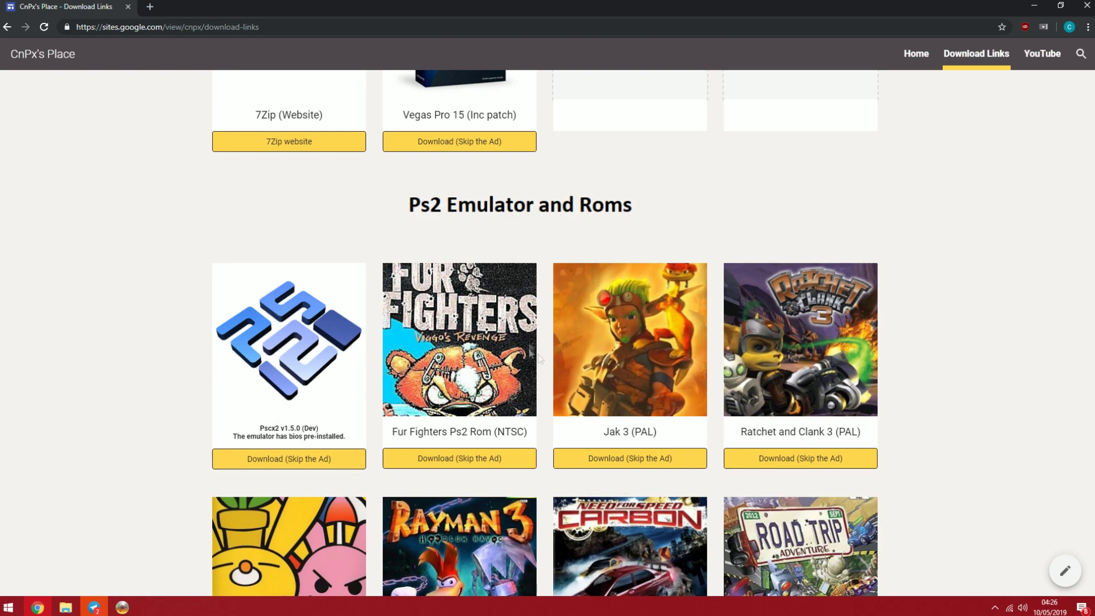
scroll(728, 390, down, 4)
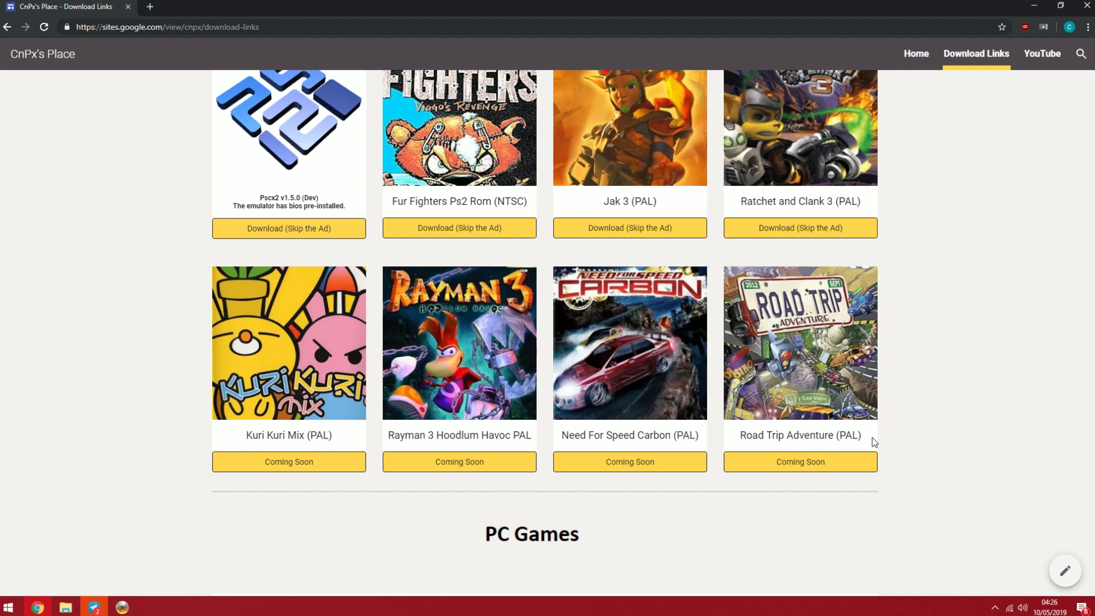
scroll(353, 319, up, 3)
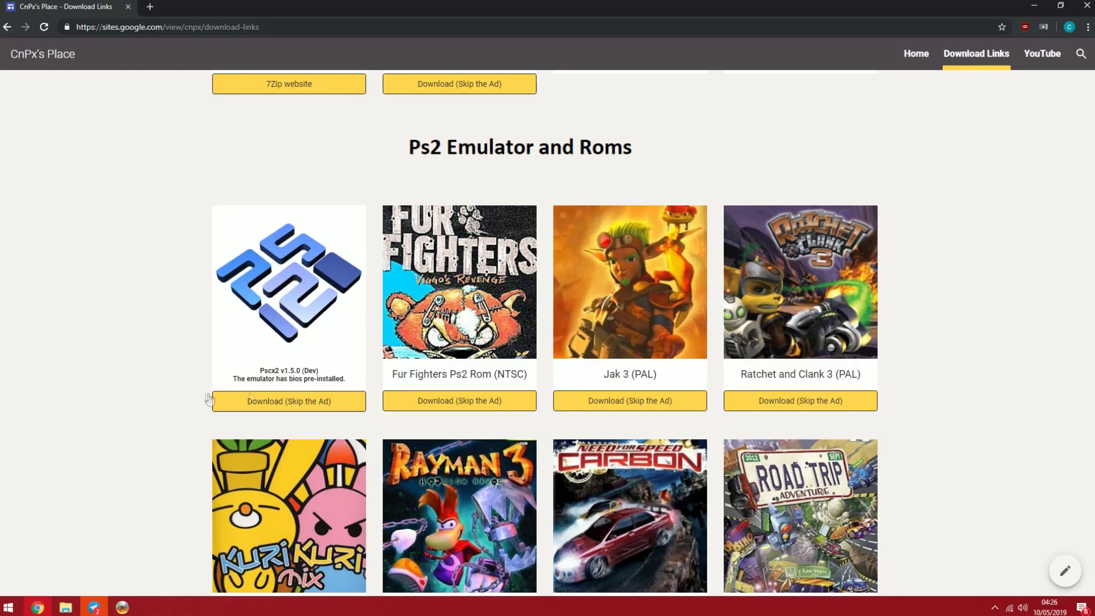
click(308, 401)
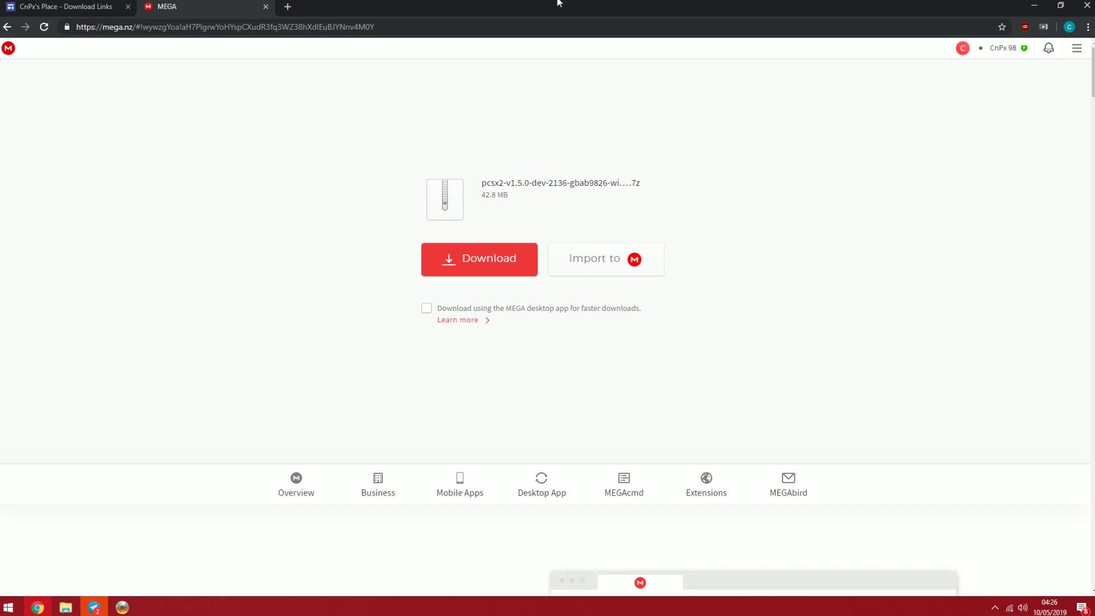
Download the 42.8 MB pcsx2-v1.5.0-dev-2136 archive from MEGA until it shows Completed
scroll(591, 310, down, 6)
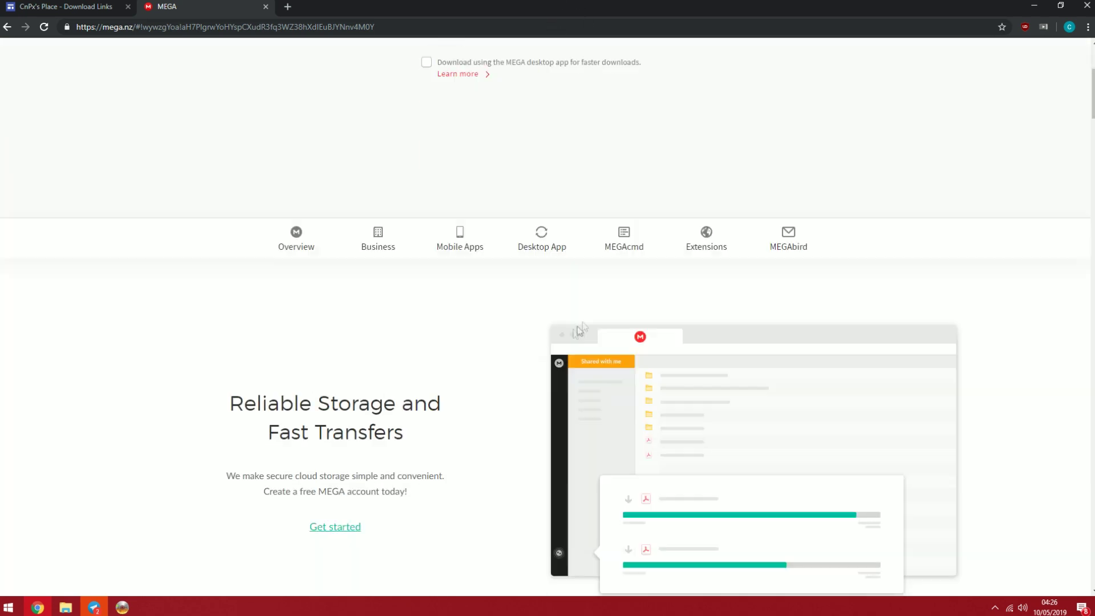
scroll(614, 332, up, 6)
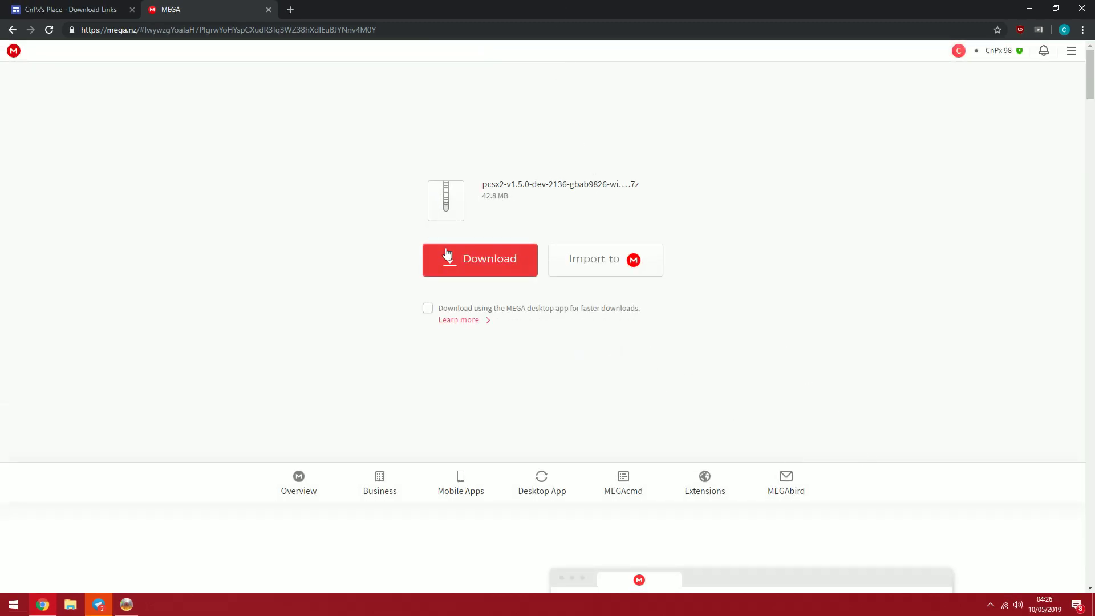
click(447, 253)
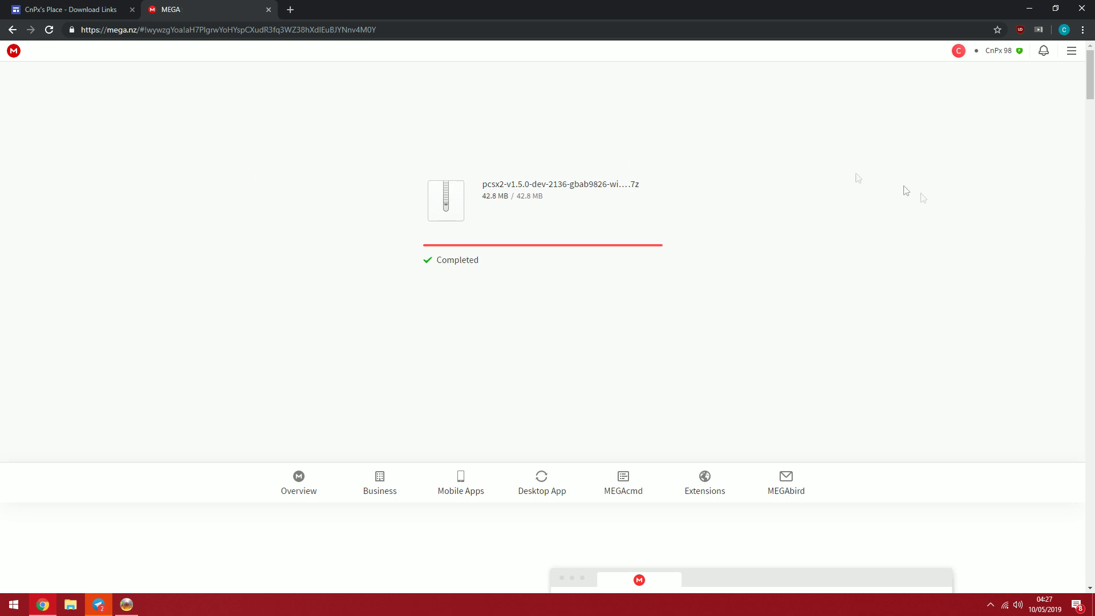
Open the 7-Zip website from the download links page, then close that tab
click(68, 9)
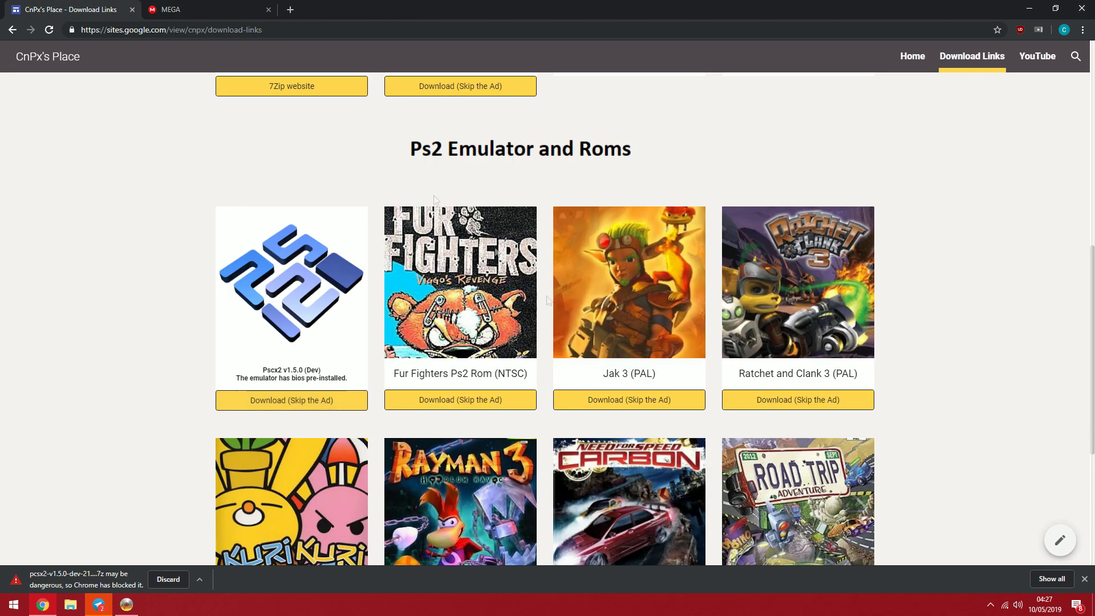
scroll(589, 365, up, 6)
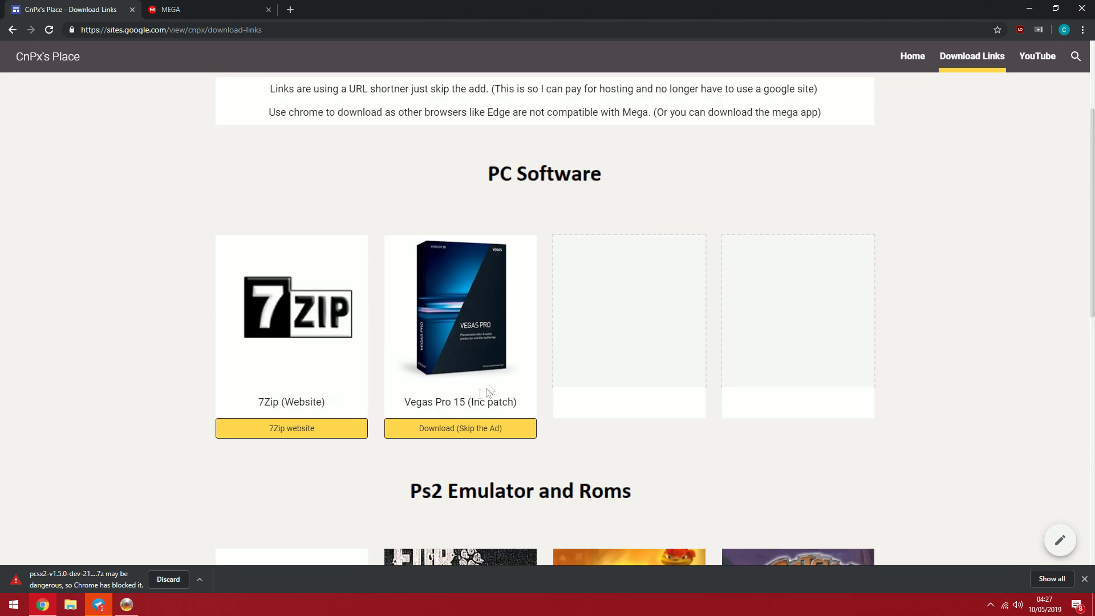
click(309, 437)
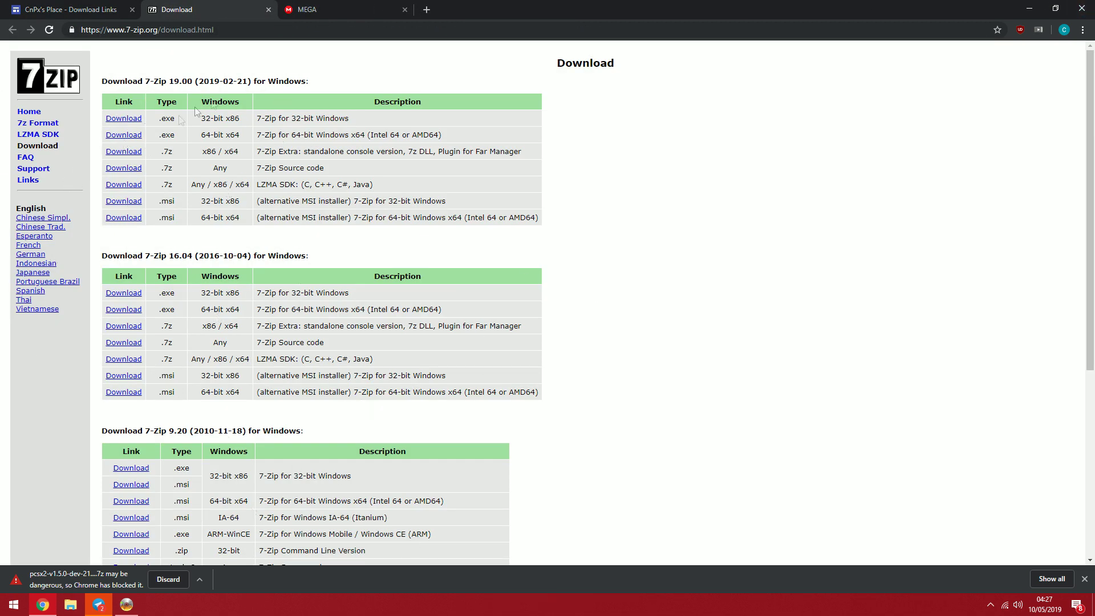
click(269, 10)
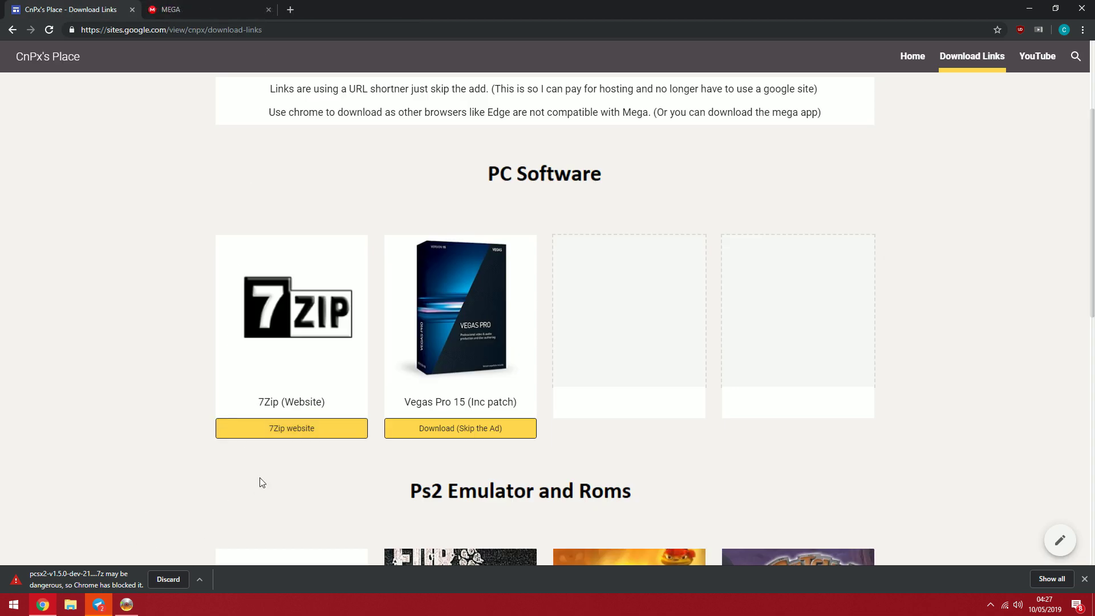
Keep the blocked pcsx2-v1.5.0-dev-2136 .7z download and open it in 7-Zip
key(ctrl+j)
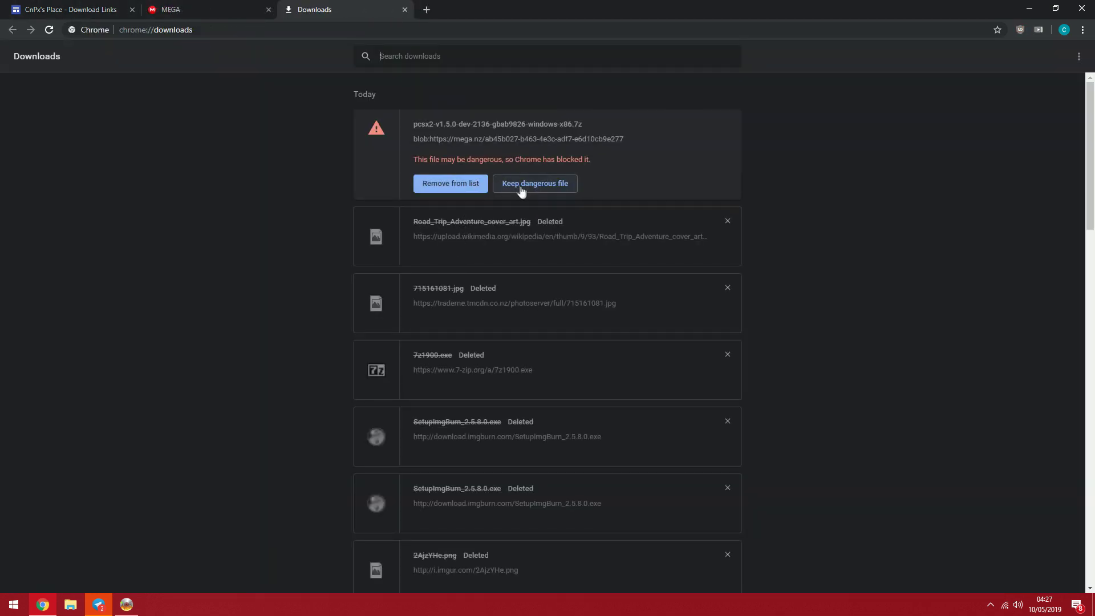
click(536, 182)
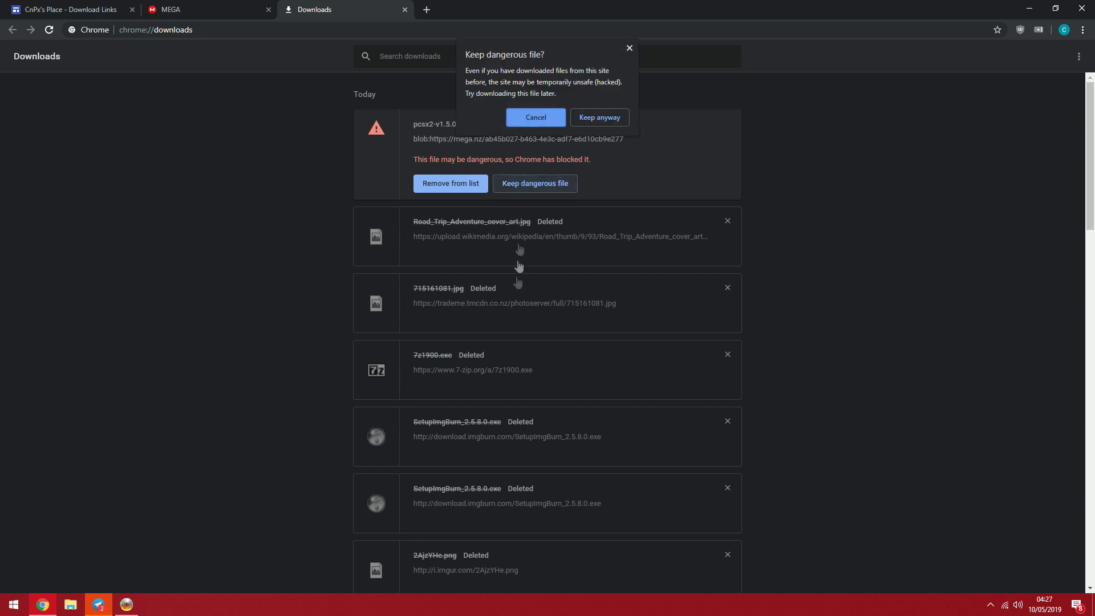
click(603, 118)
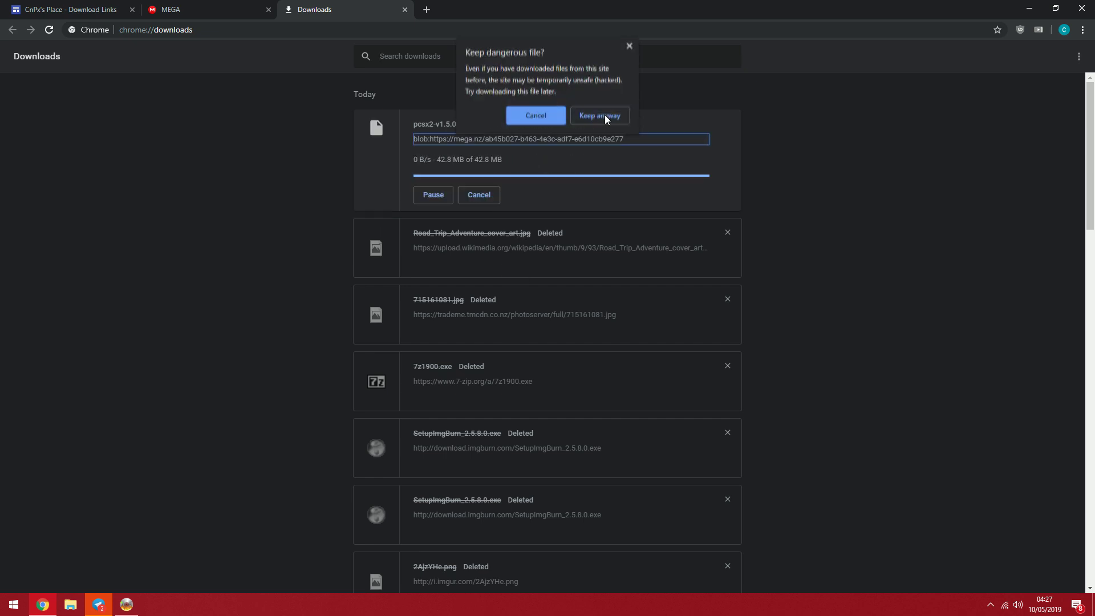
click(566, 130)
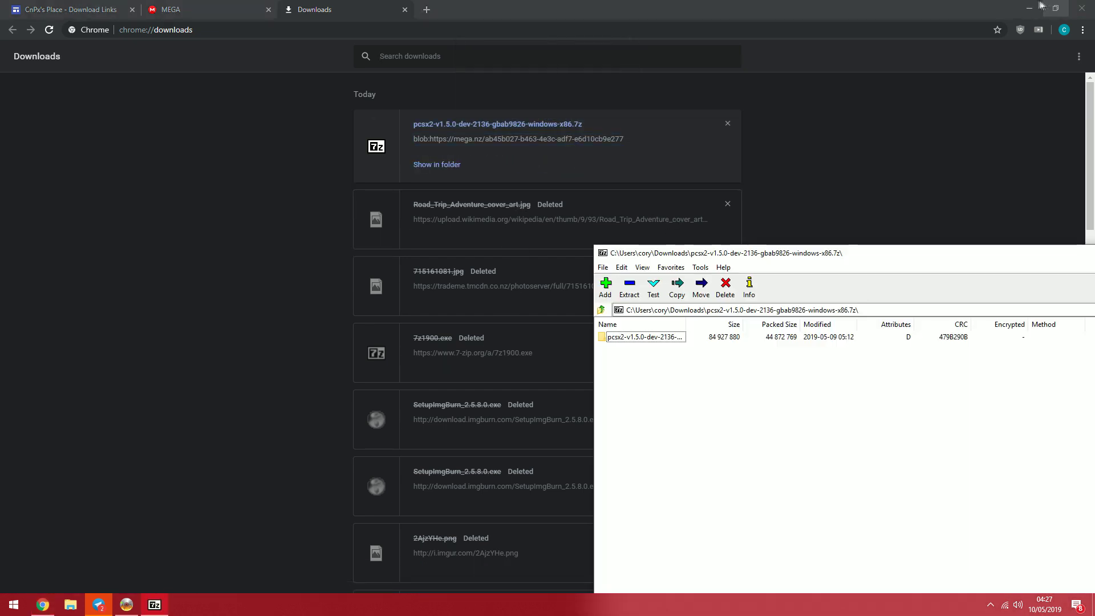
click(1029, 8)
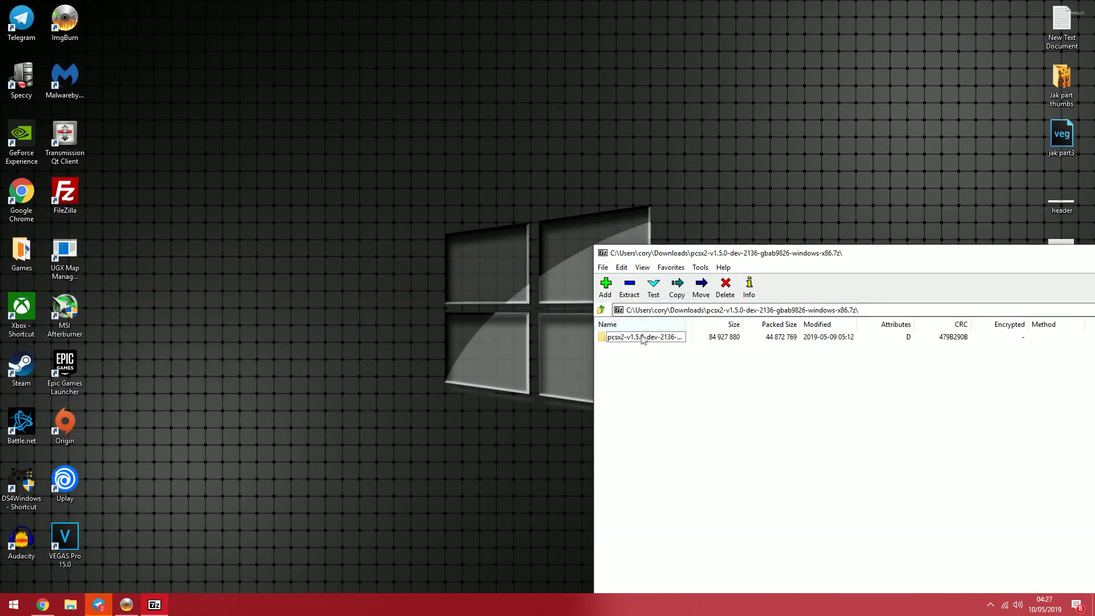
Drag the pcsx2 folder from 7-Zip onto the desktop and close the archive window
mouse_move(644, 337)
mouse_down()
mouse_move(440, 73)
mouse_move(453, 32)
mouse_up()
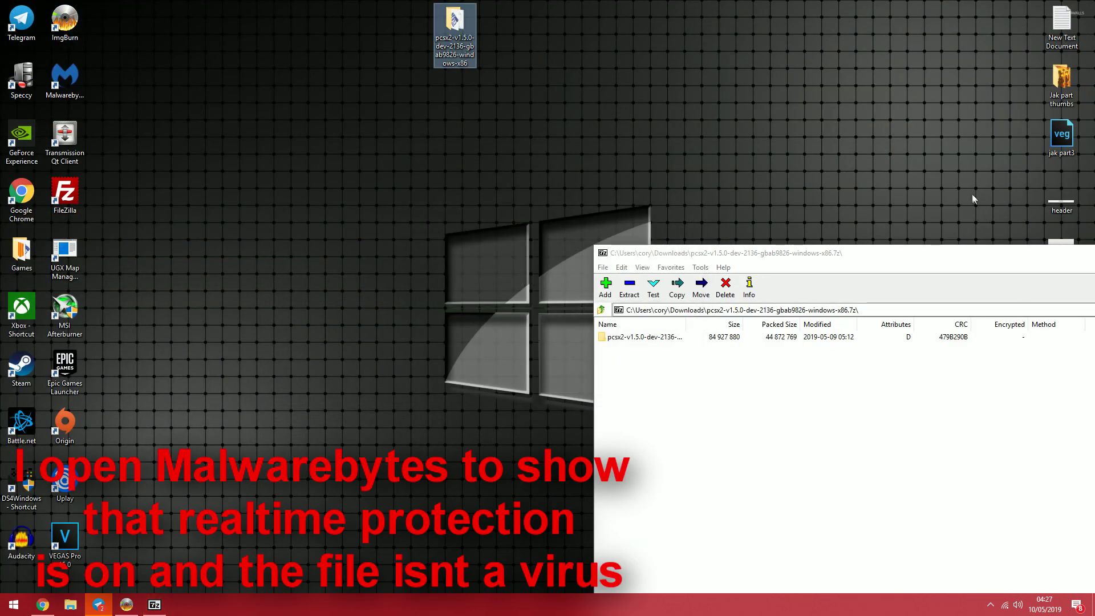
right_click(942, 256)
click(992, 321)
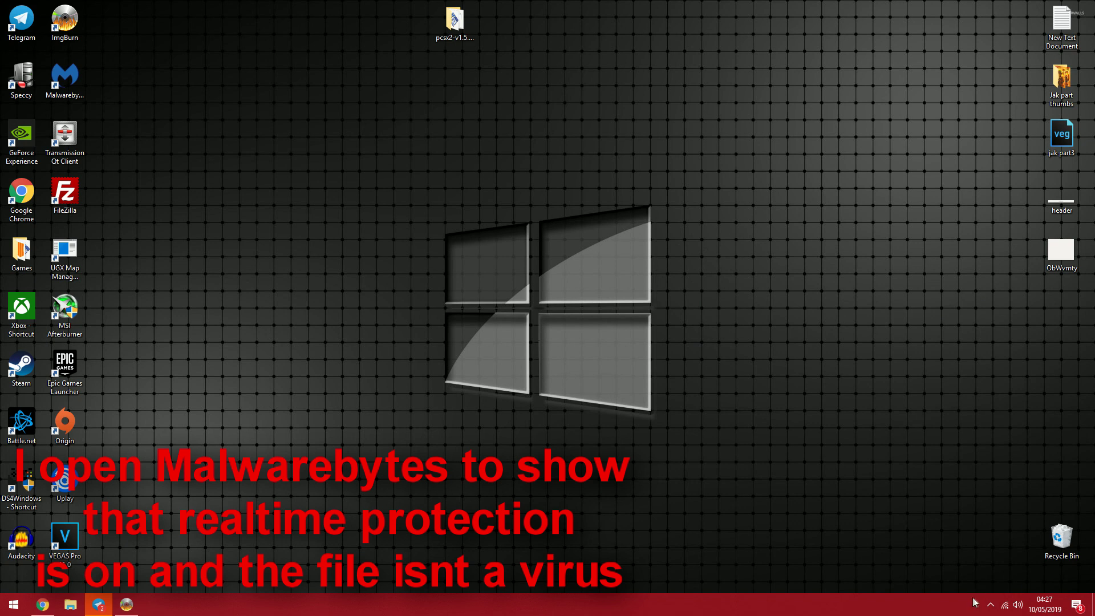
Check Malwarebytes from the system tray and open the extracted pcsx2 folder
click(992, 606)
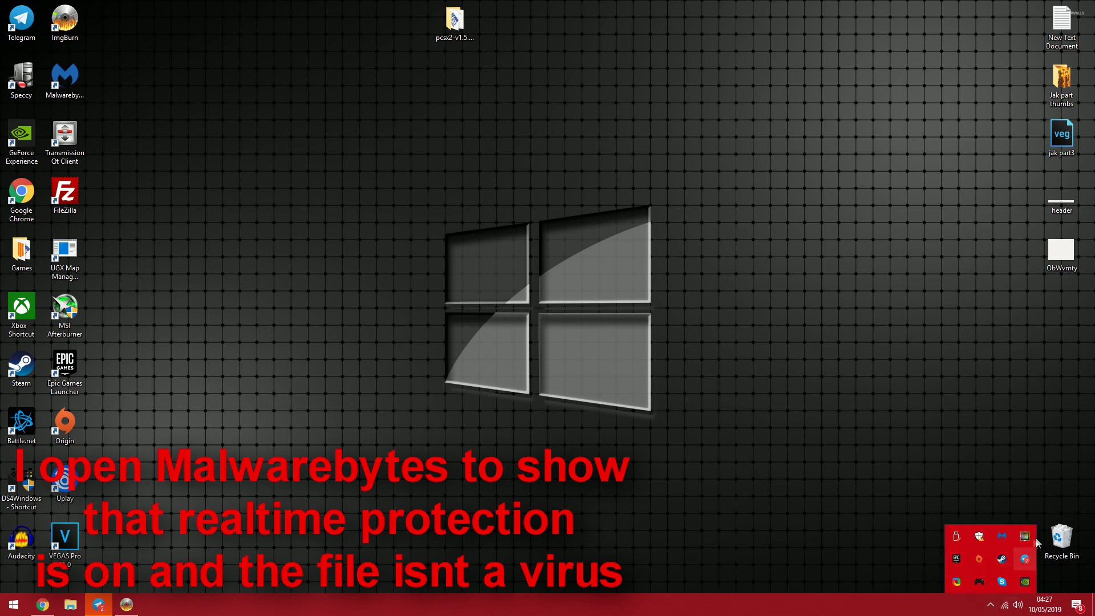
click(997, 539)
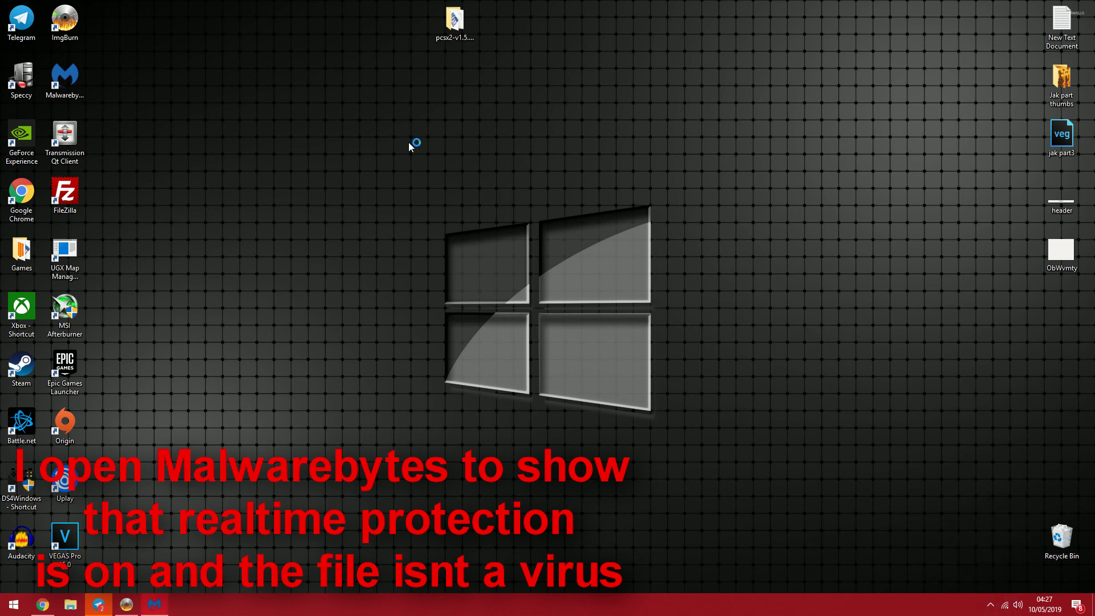
double_click(441, 38)
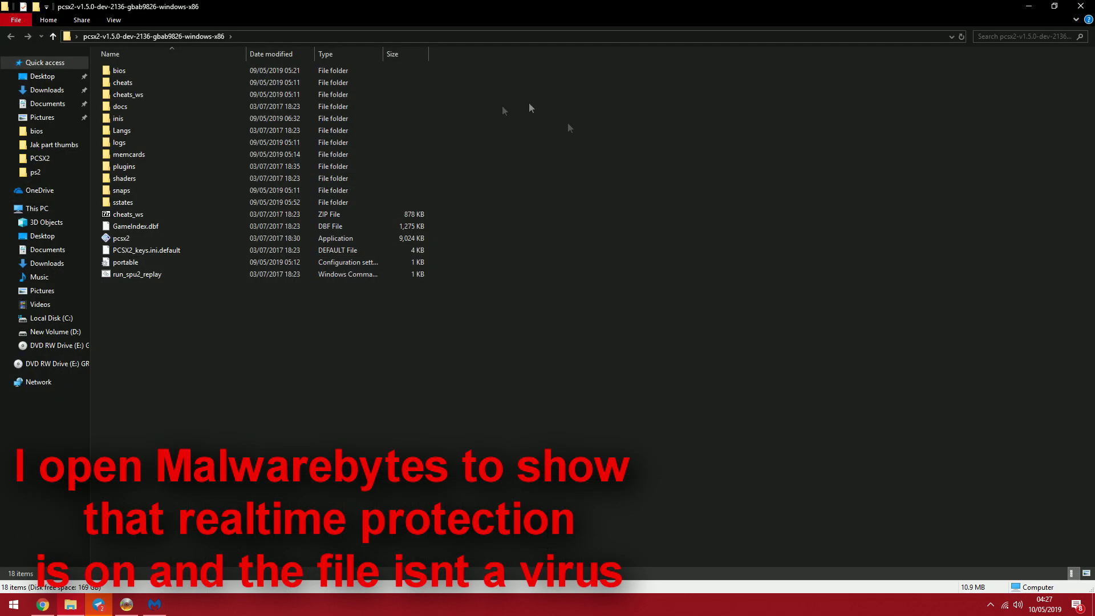
Close Malwarebytes and inspect the bios folder inside the pcsx2-v1.5.0 folder
click(154, 606)
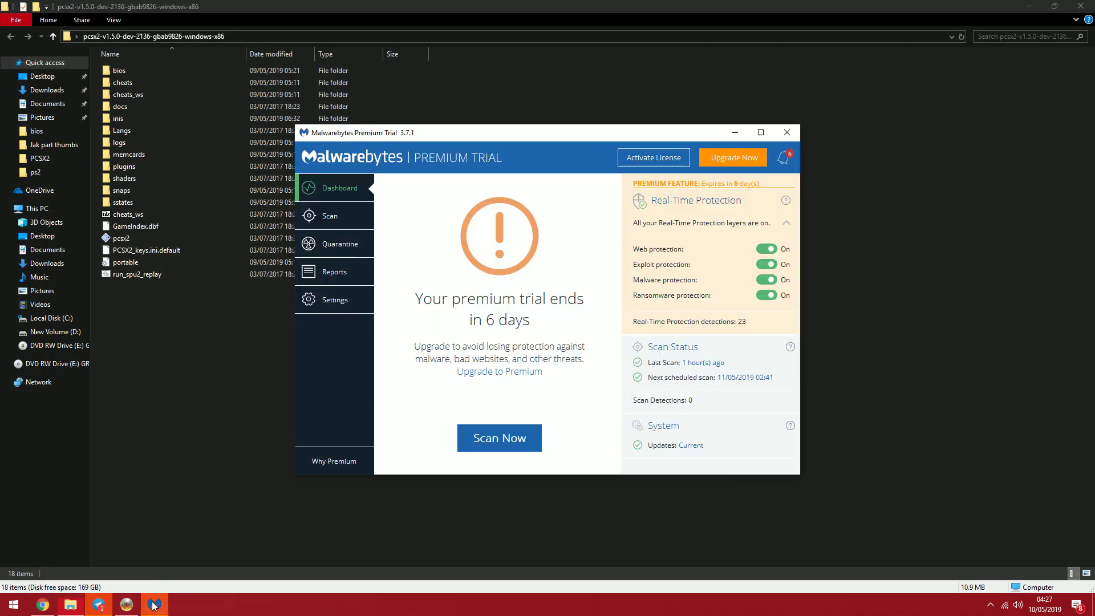
click(787, 132)
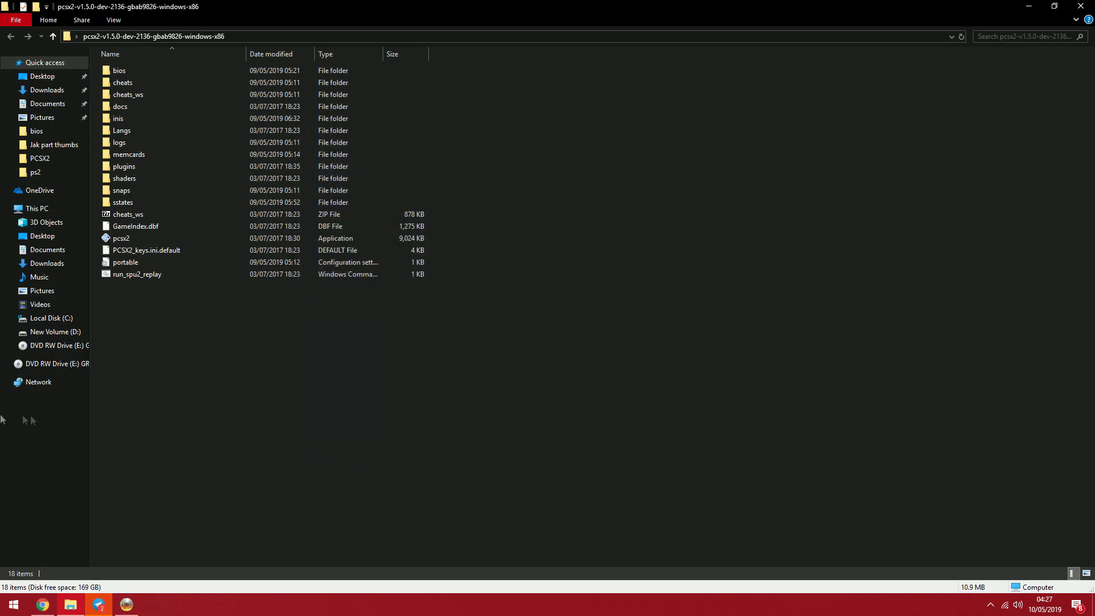
double_click(135, 73)
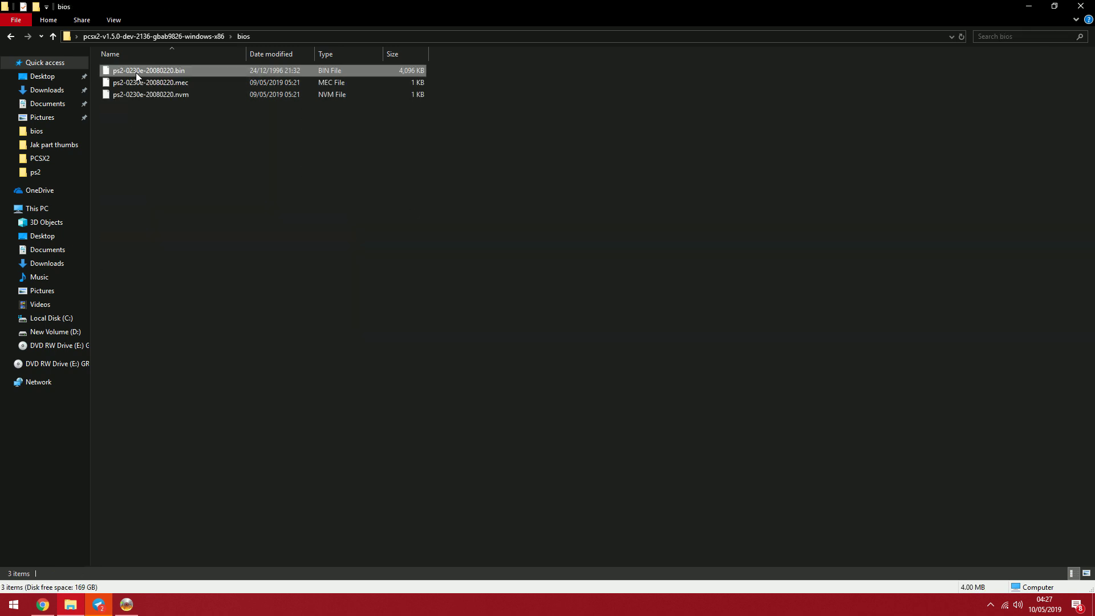
click(172, 35)
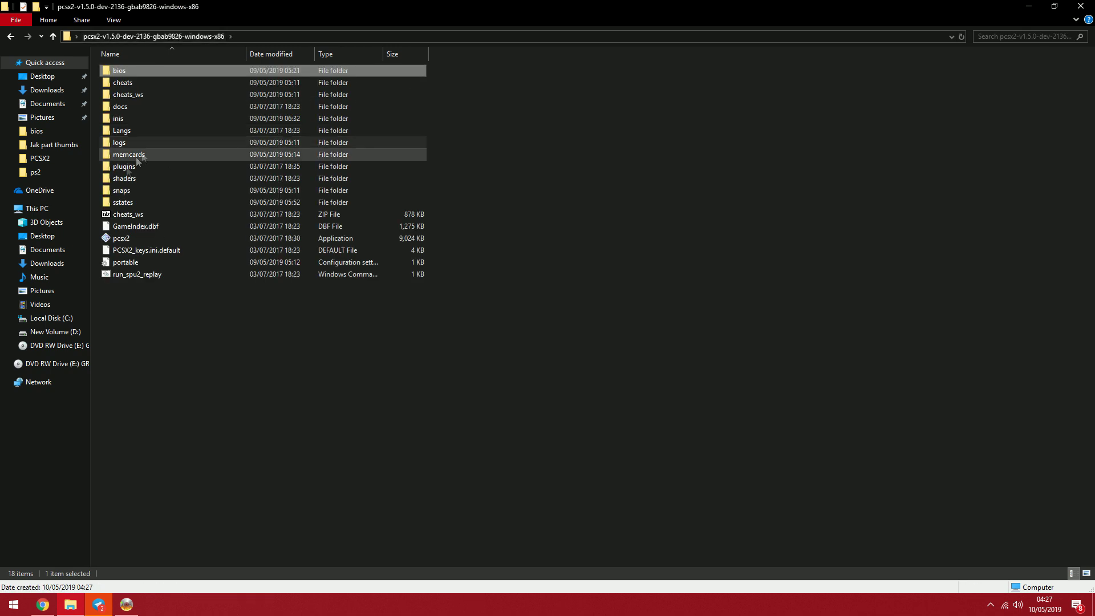
Launch PCSX2, move its window aside, and bring ImgBurn back onto the desktop
click(132, 237)
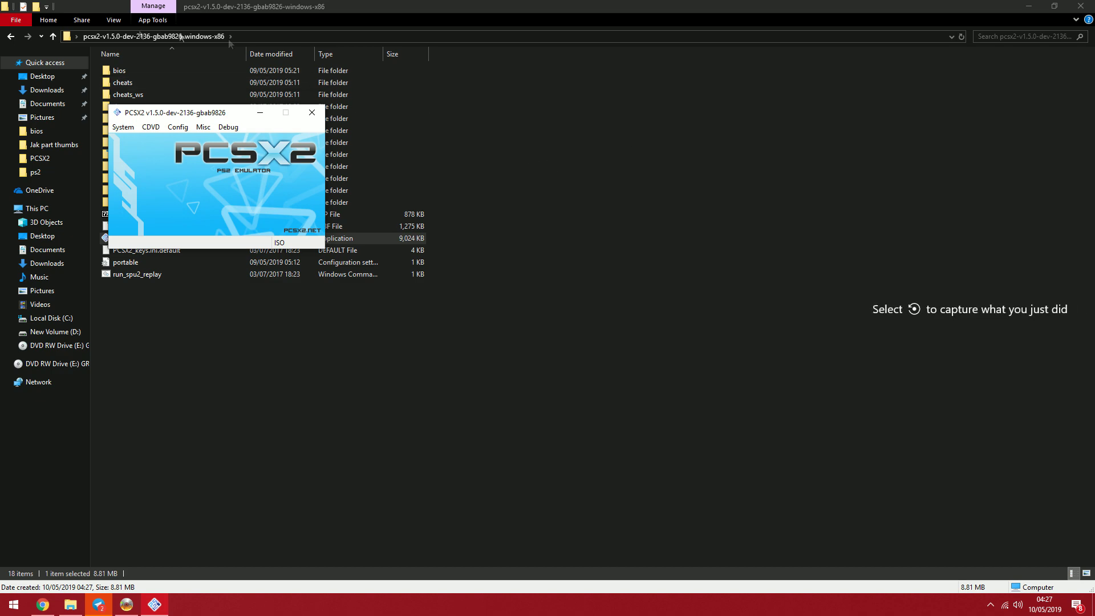
drag(136, 116, 471, 56)
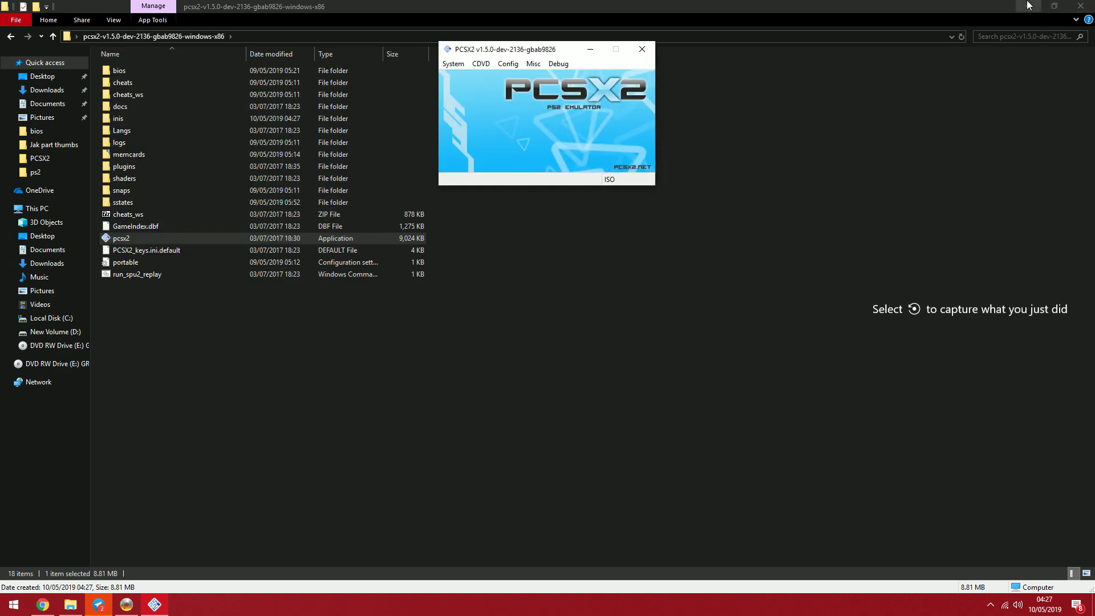
click(1028, 6)
click(124, 605)
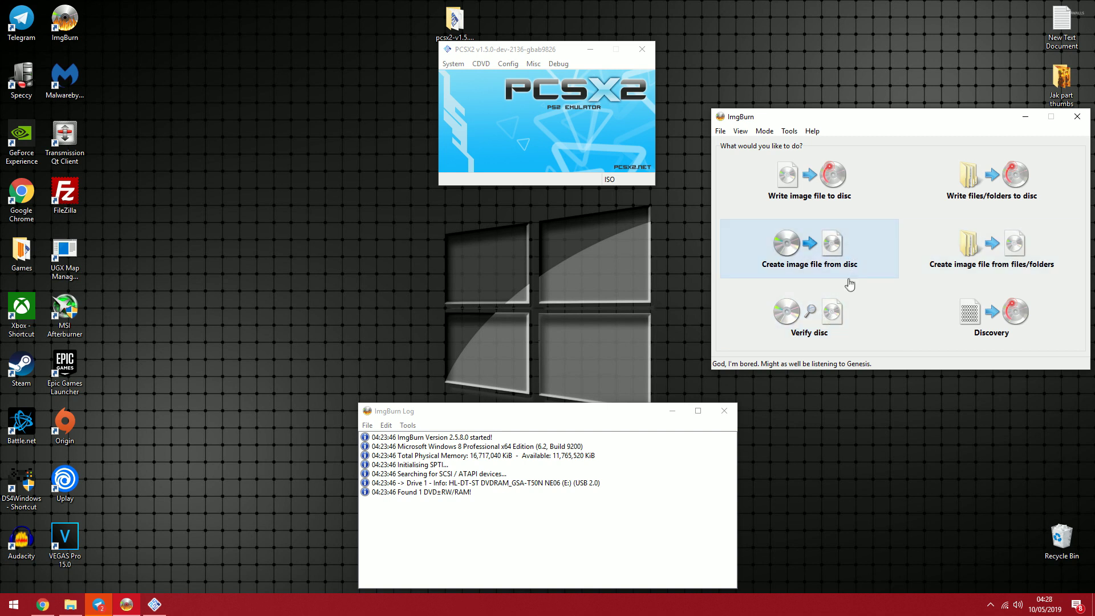
Choose 'Create image file from disc' in ImgBurn with destination D:\GRANTURISMO4.ISO
click(815, 275)
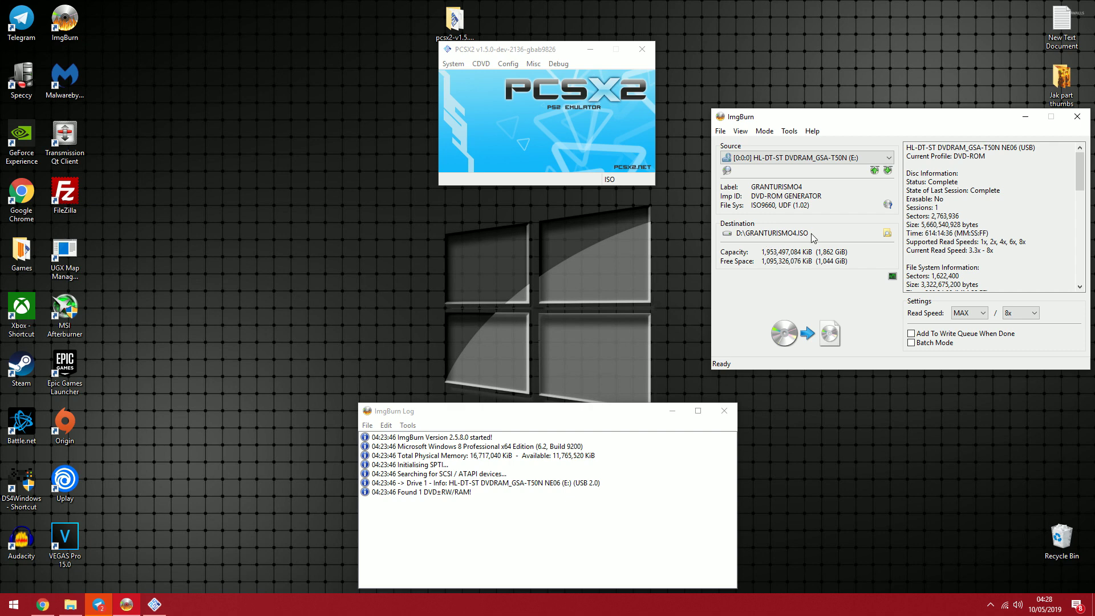
click(891, 232)
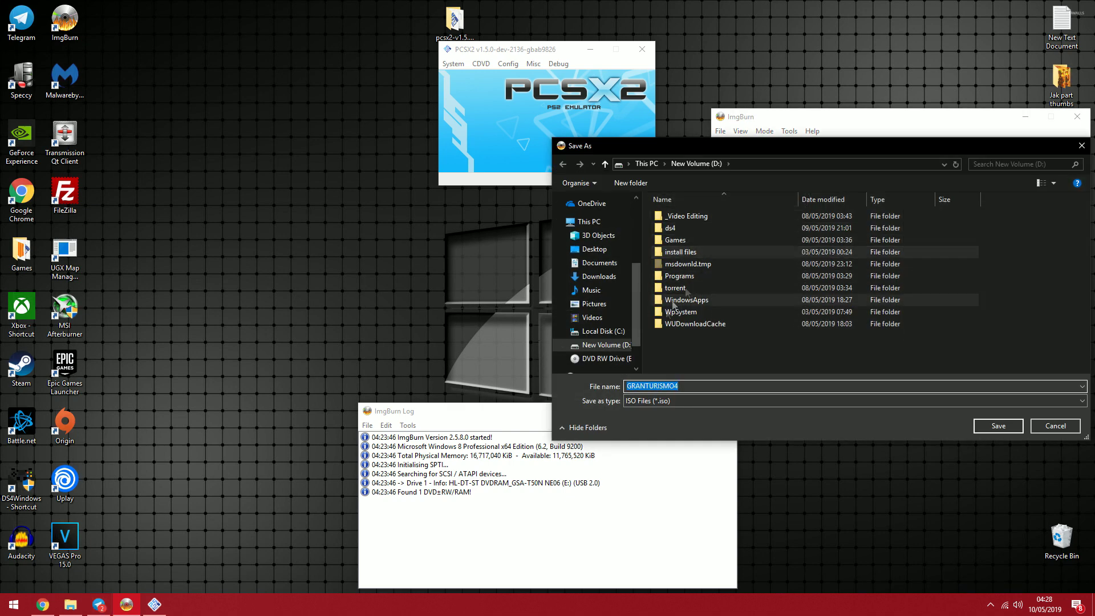
click(689, 386)
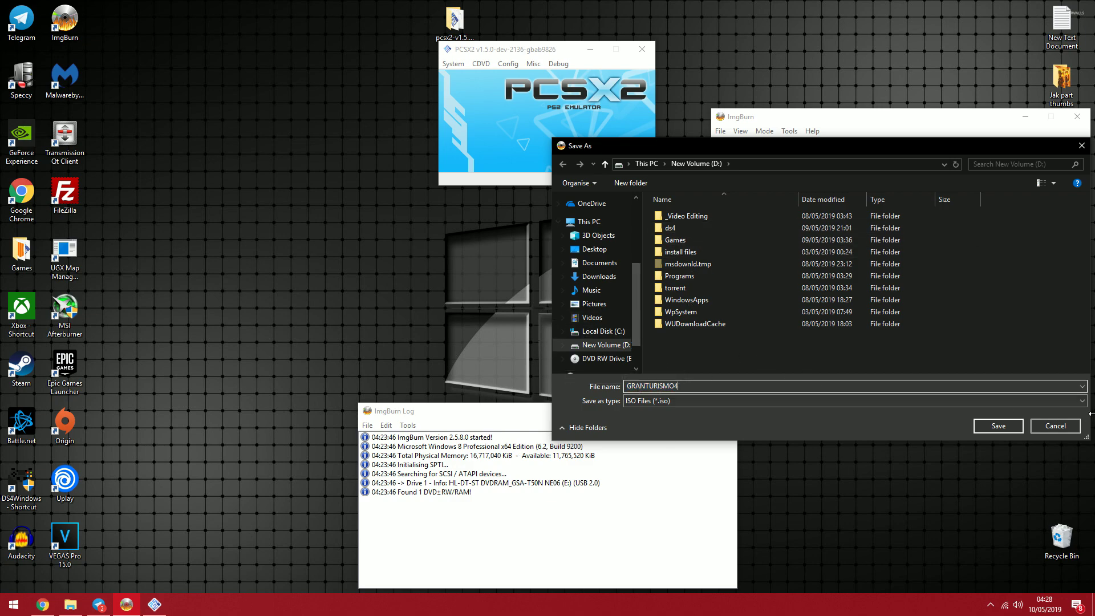
click(998, 426)
click(70, 604)
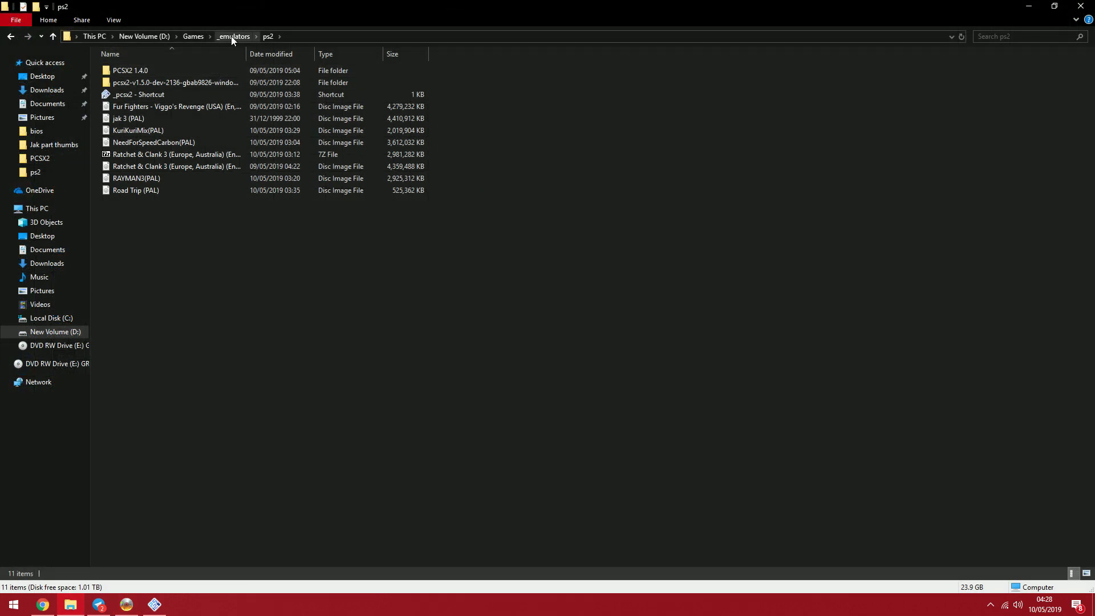
click(172, 179)
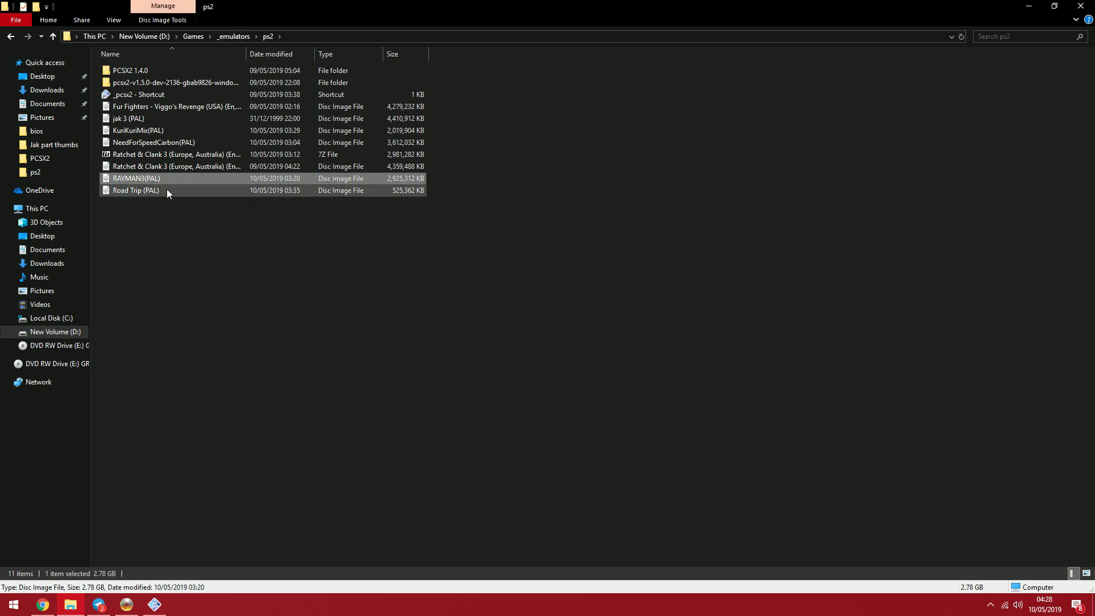
key(Up)
key(Up)
key(Up)
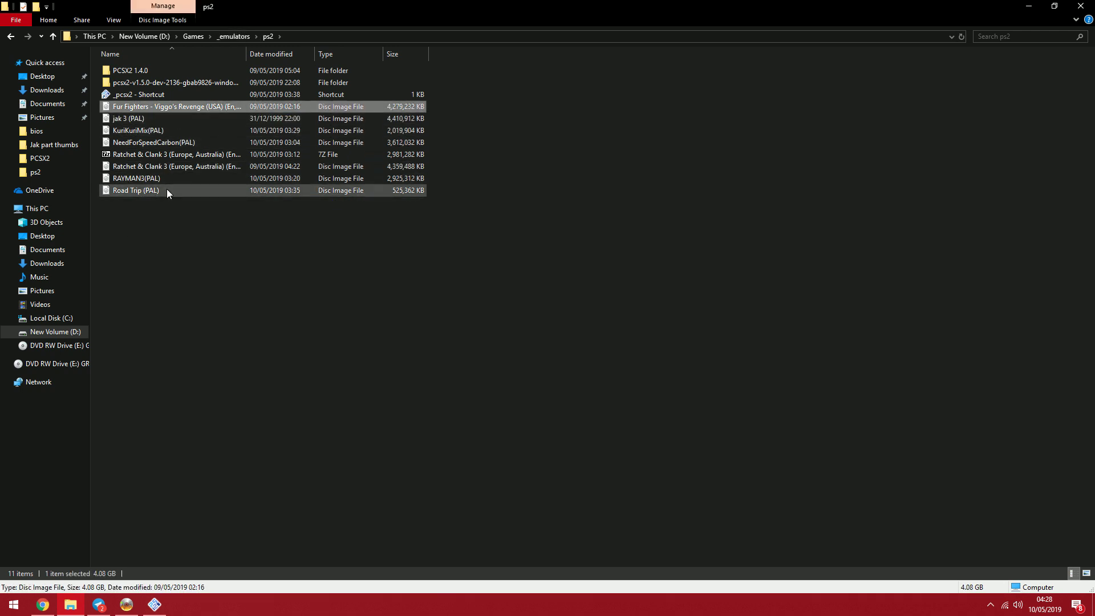
key(Down)
key(Down)
key(Down)
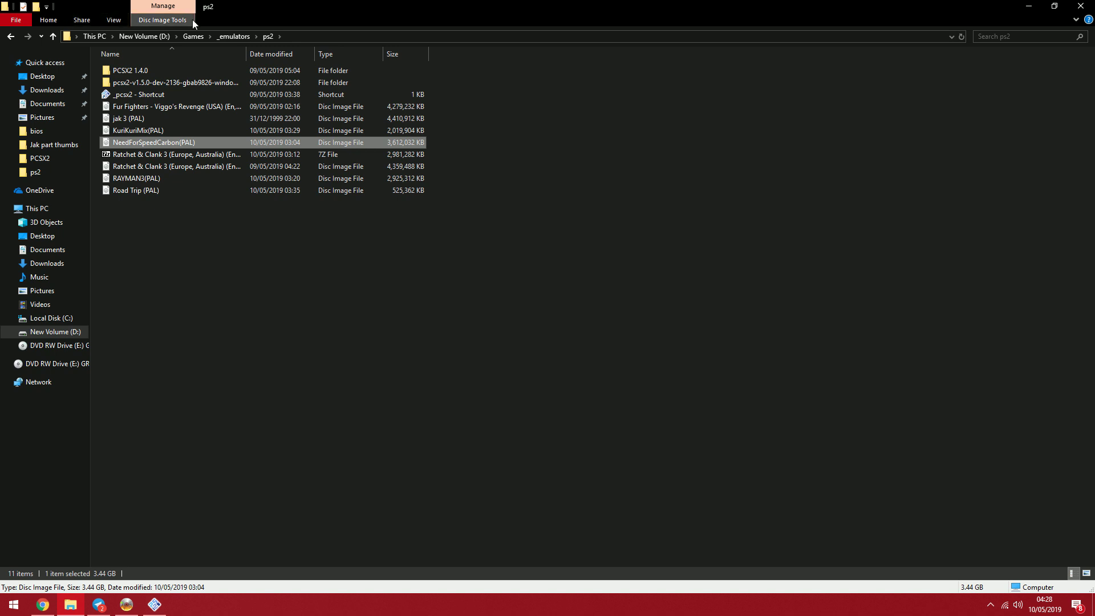
click(149, 131)
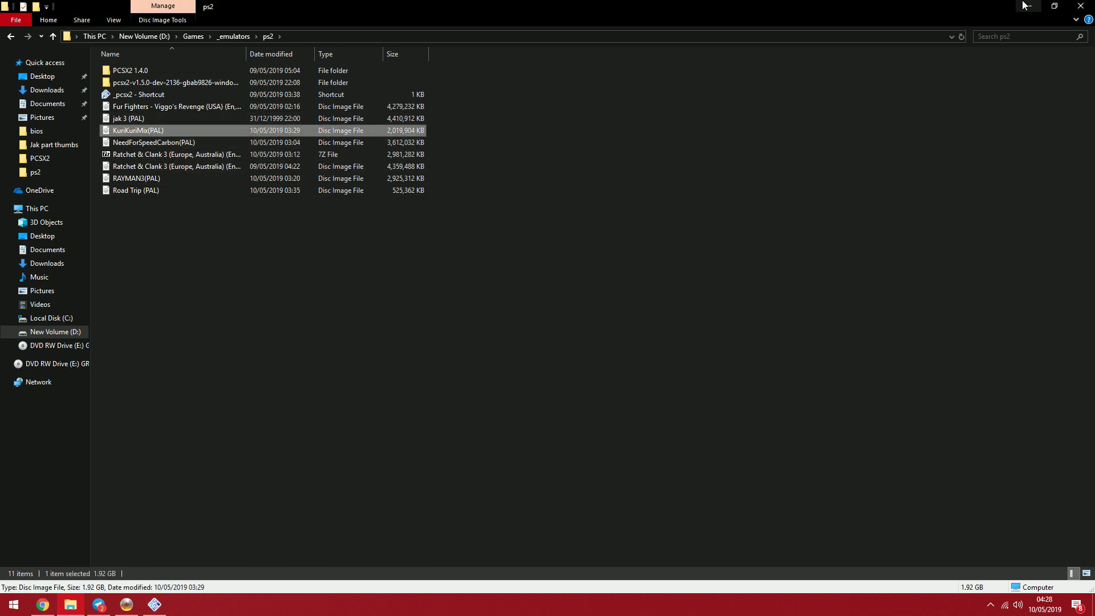
click(1028, 6)
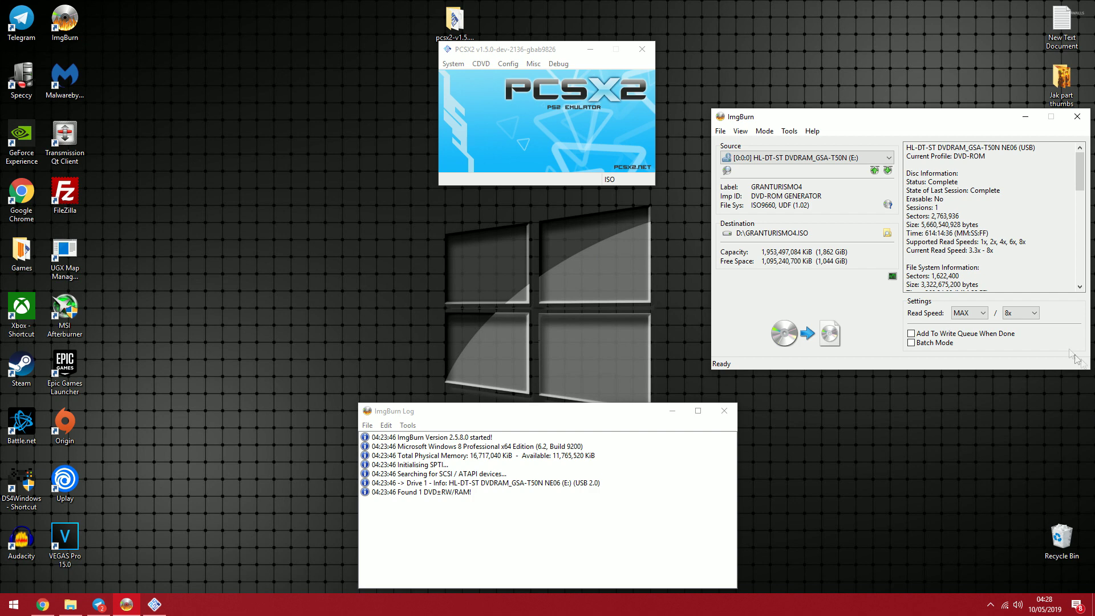
Select NeedForSpeedCarbon(PAL) as the ISO through CDVD > ISO Selector > Browse
click(481, 63)
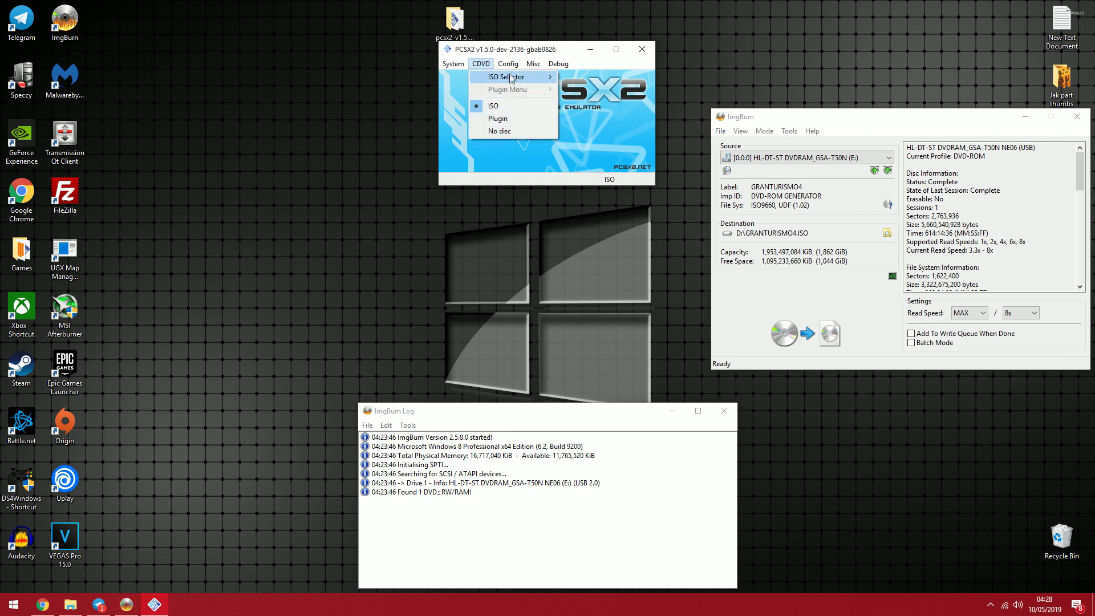
mouse_move(514, 77)
click(589, 98)
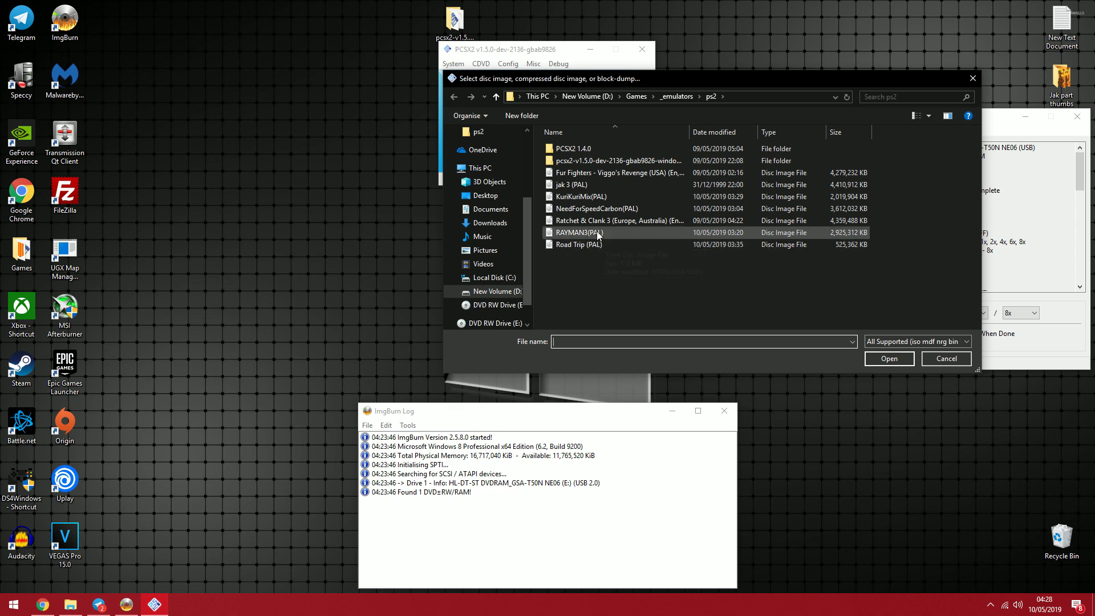
double_click(593, 218)
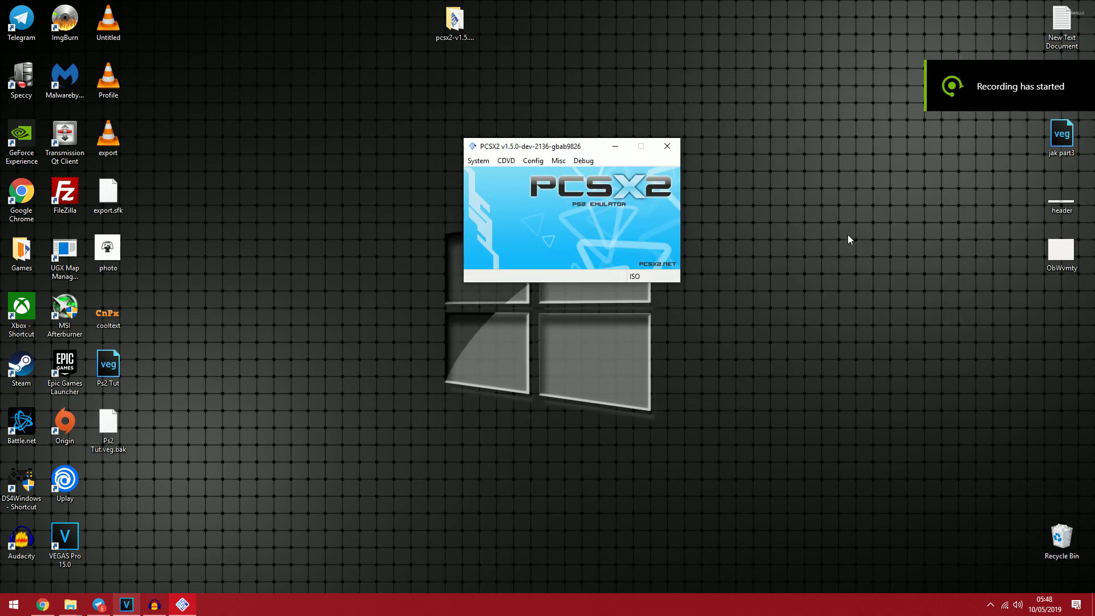
Full-boot the Need for Speed Carbon ISO and maximize the game window
click(506, 160)
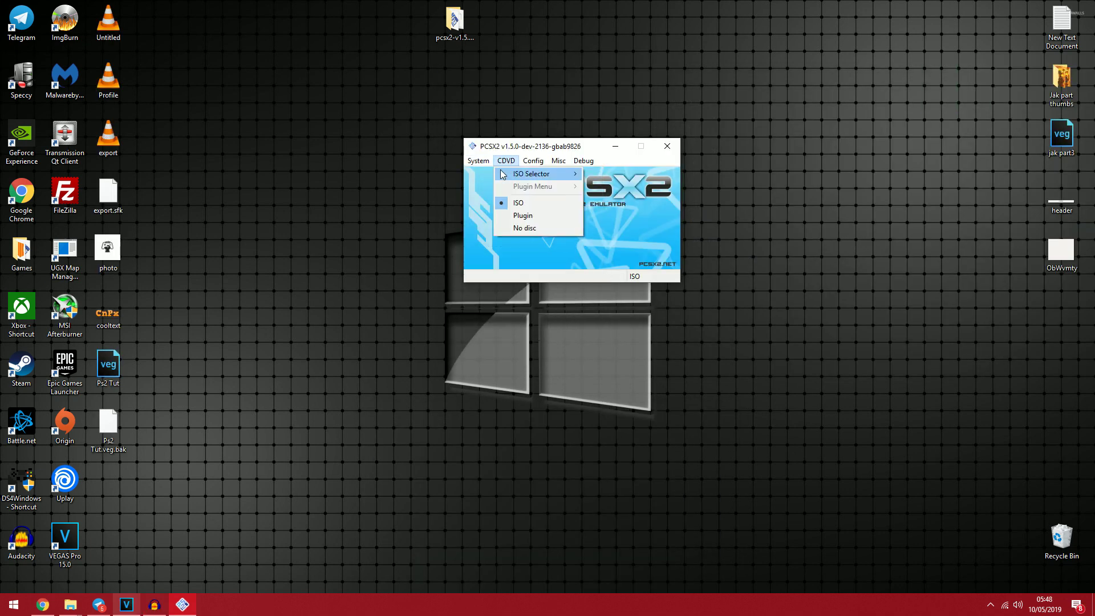
click(504, 149)
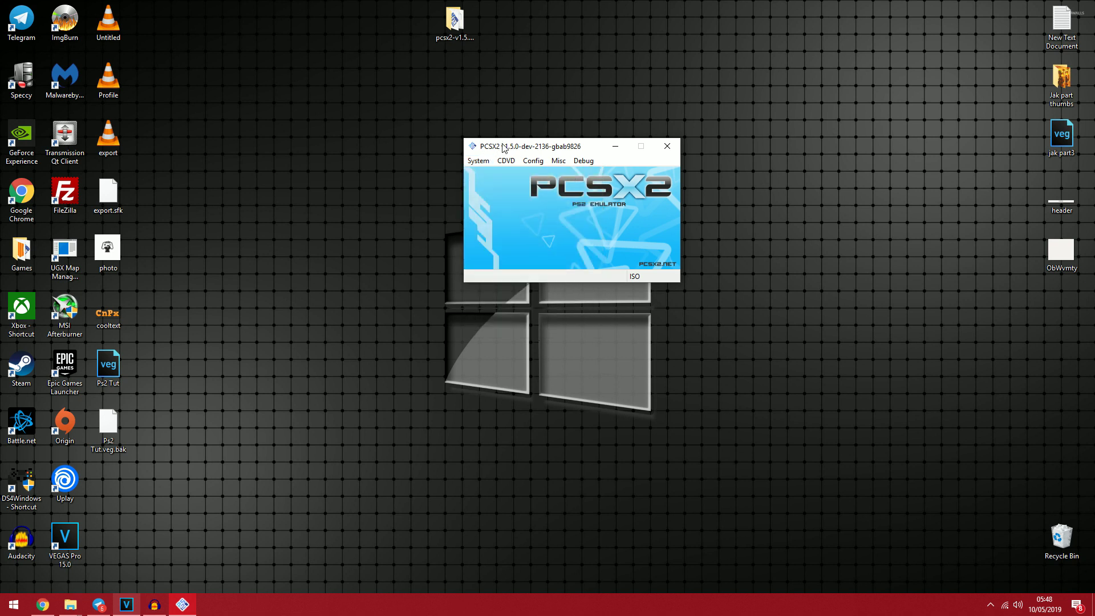
click(492, 161)
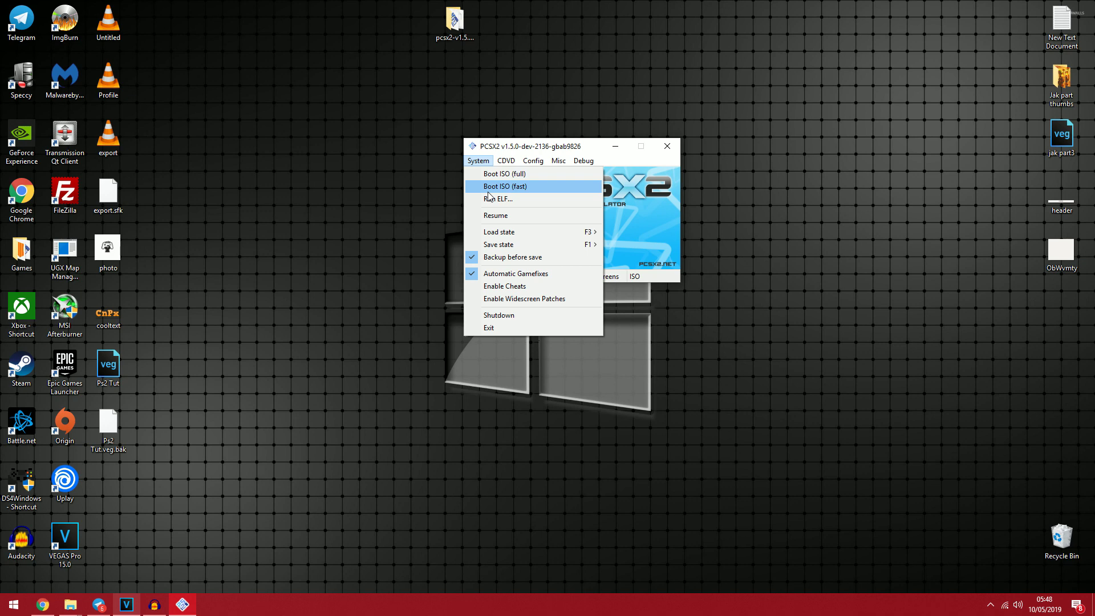
click(518, 161)
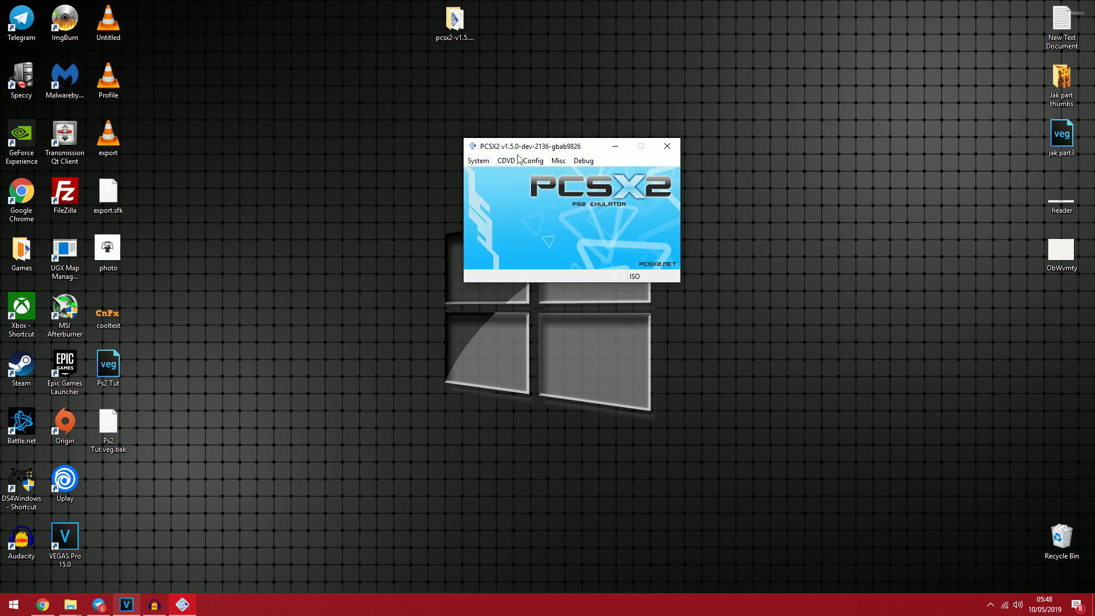
click(481, 161)
click(485, 174)
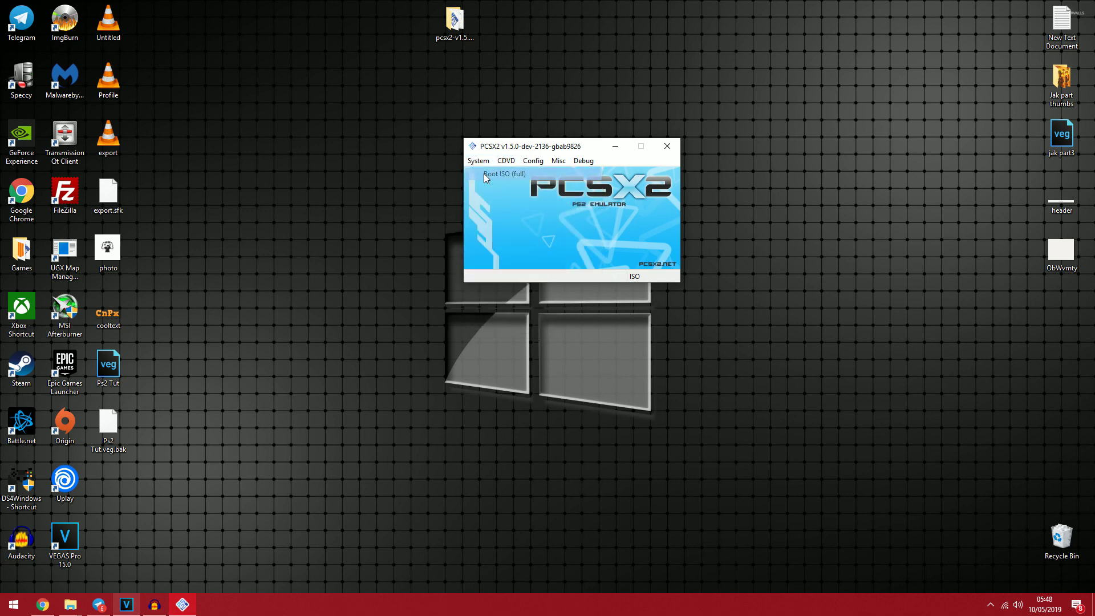
double_click(622, 33)
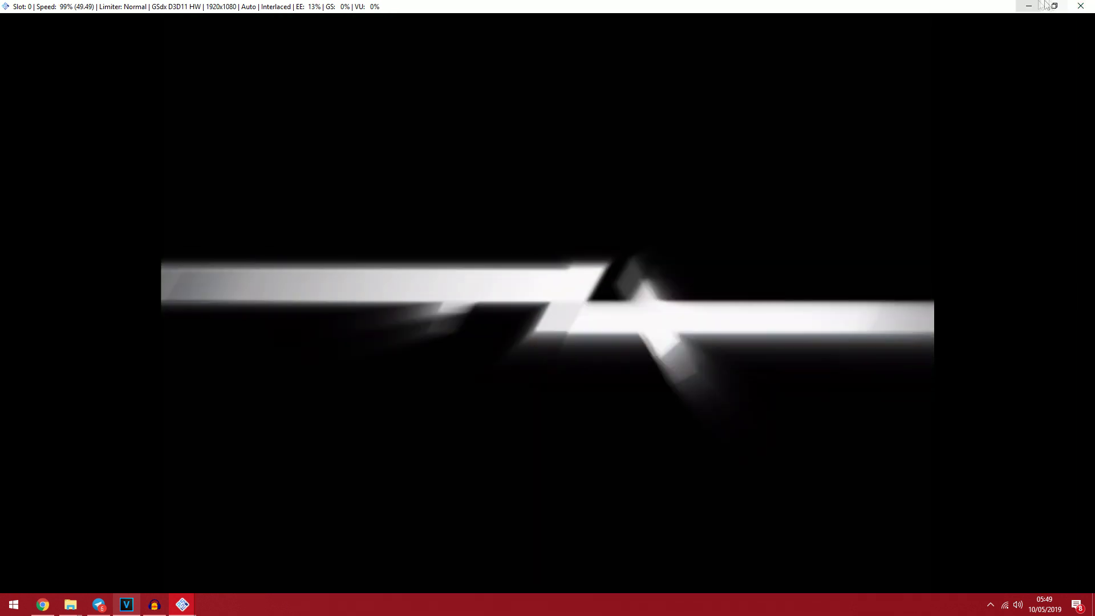
Close the game at its logo screen, boot it once more, and close it again
click(1088, 5)
click(478, 160)
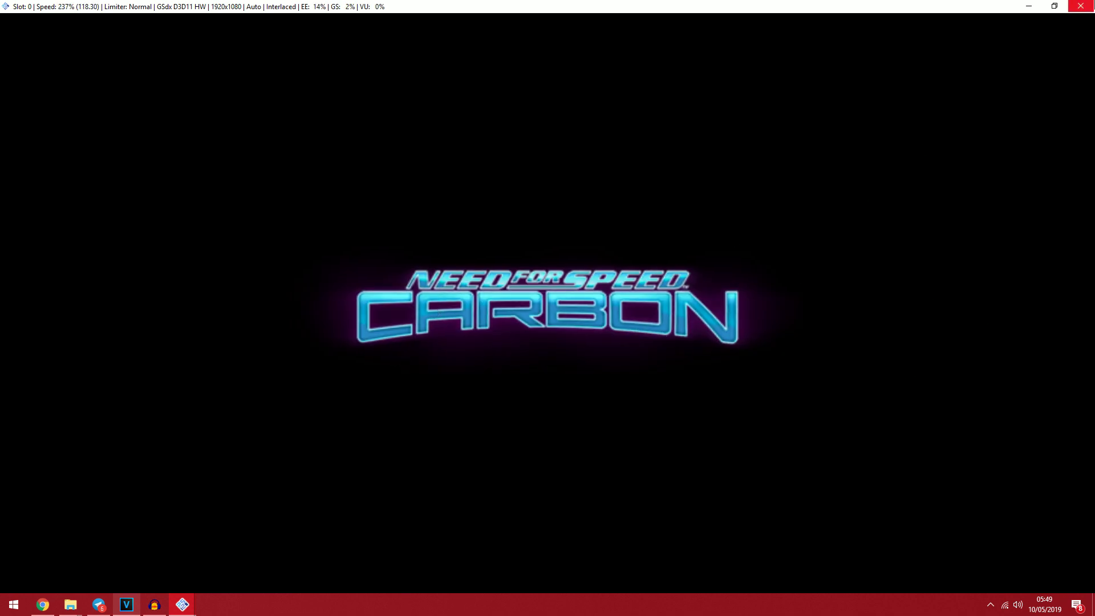
click(1081, 6)
Resume Need for Speed Carbon and shrink the game to a movable window
click(478, 160)
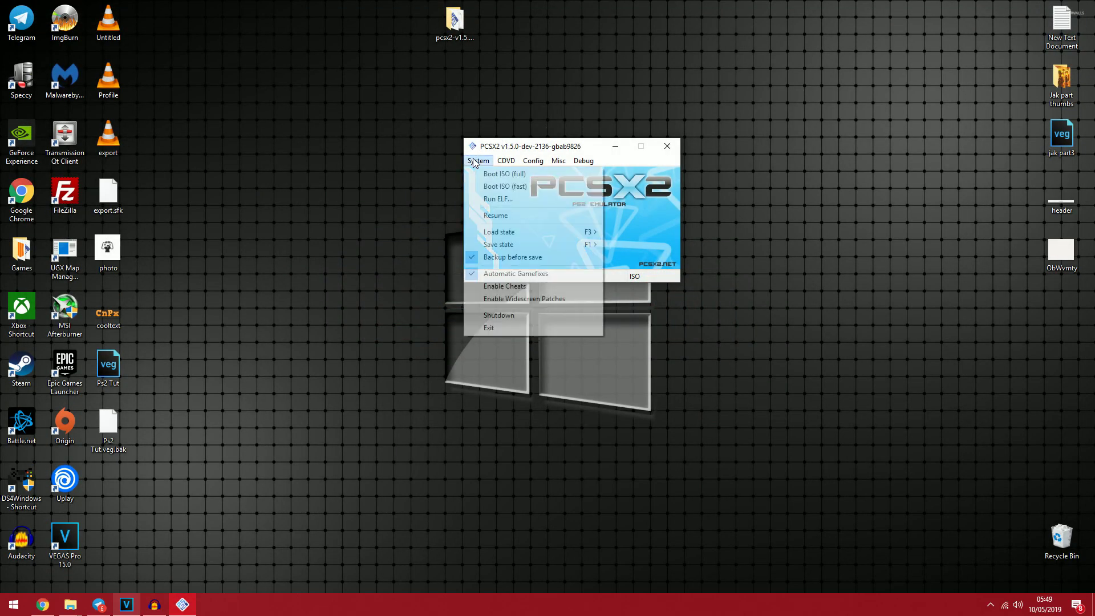
click(496, 215)
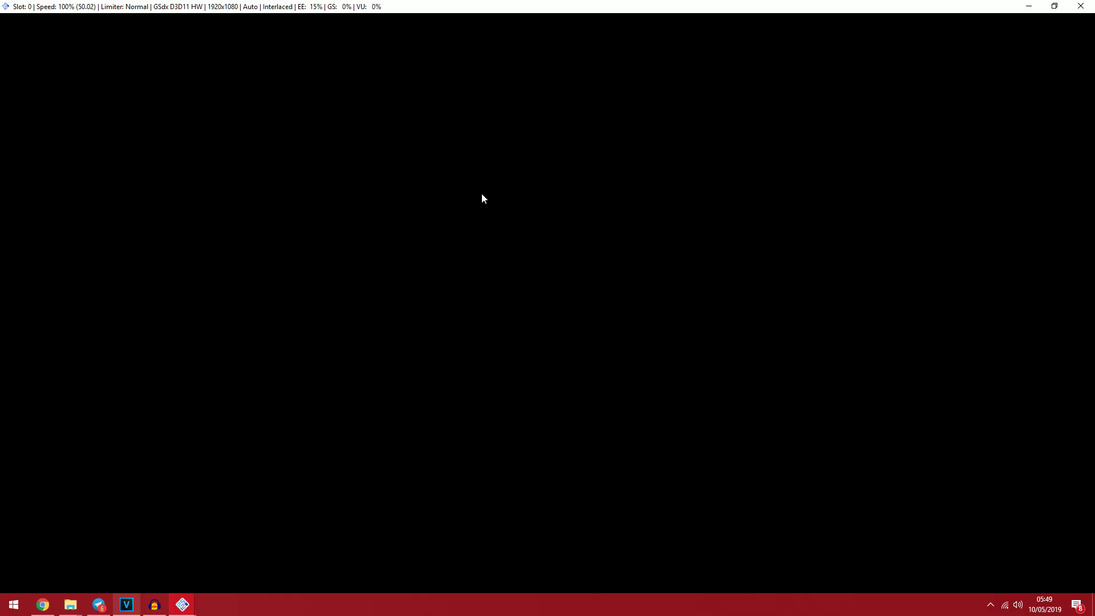
double_click(862, 5)
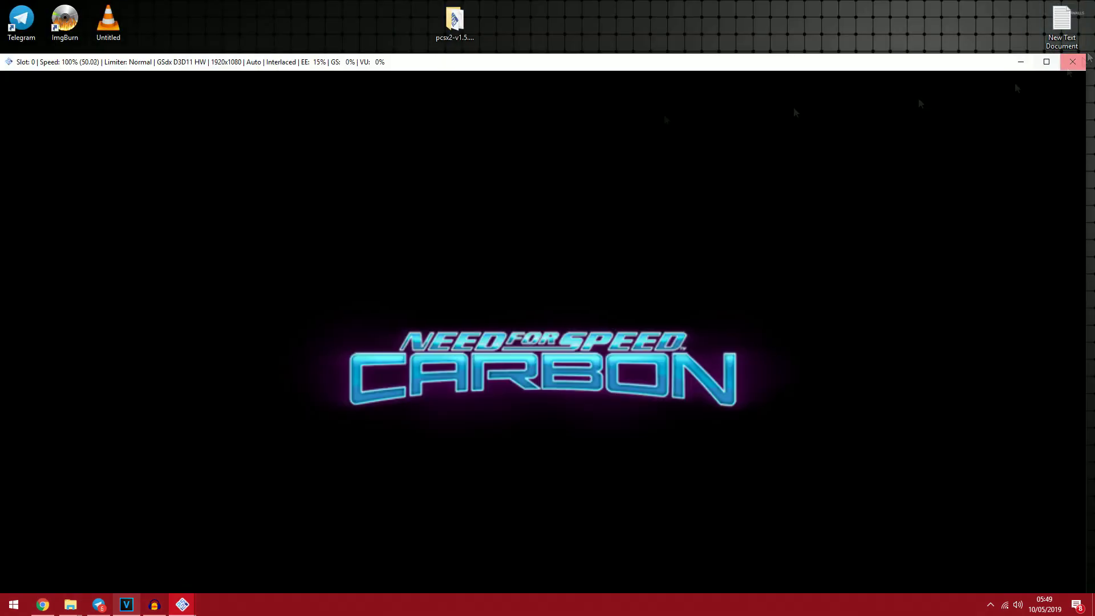
mouse_move(292, 64)
mouse_down()
mouse_move(556, 79)
mouse_move(856, 316)
mouse_move(412, 175)
mouse_up()
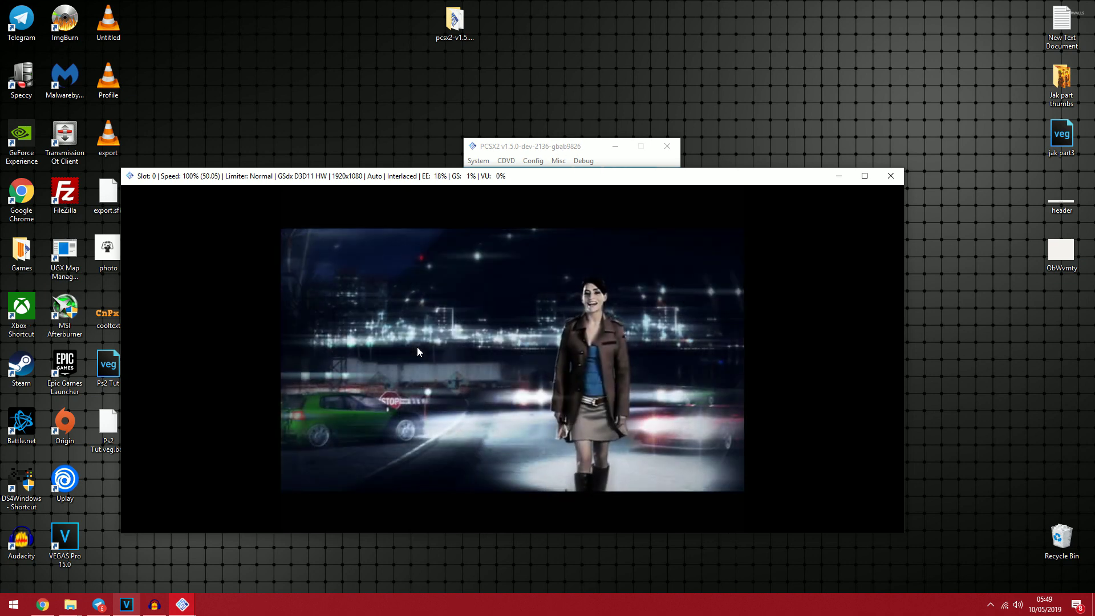
Save the game state to Slot 0, then close the game window
click(535, 144)
click(478, 160)
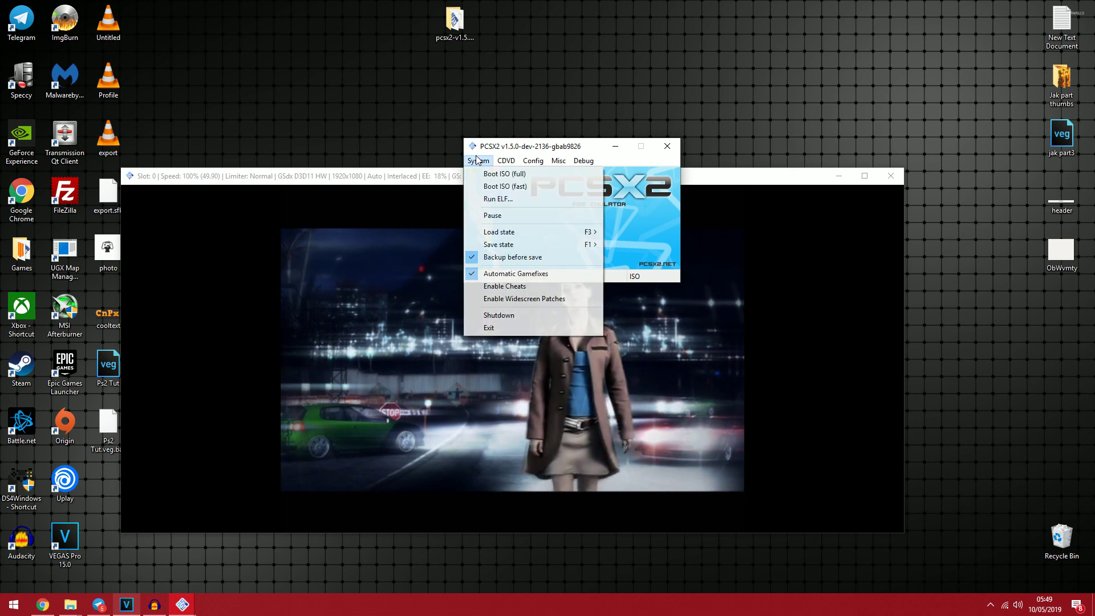
mouse_move(578, 247)
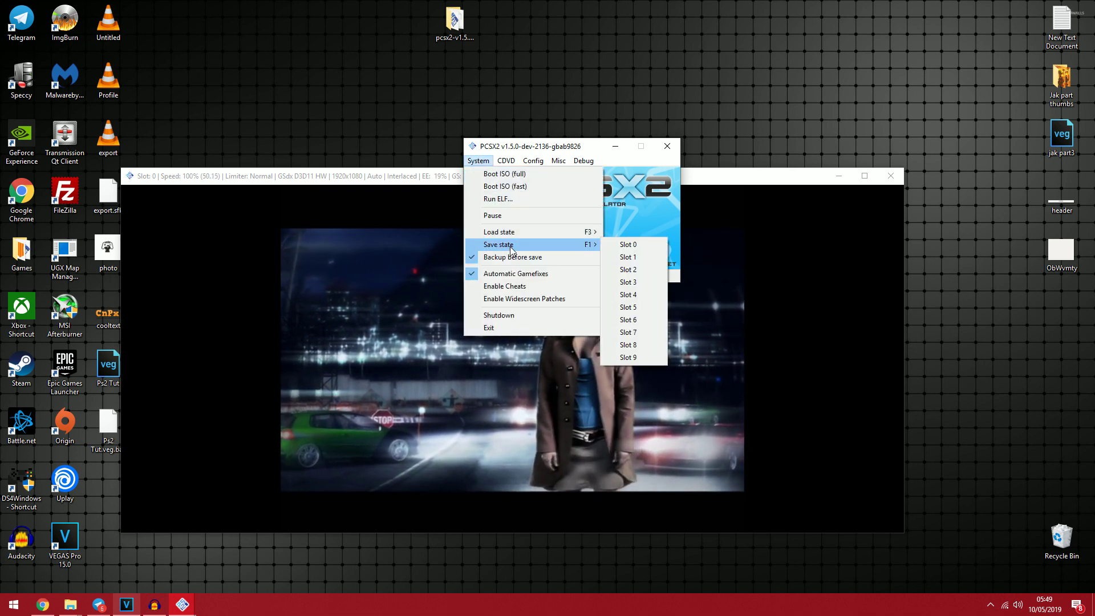
click(627, 244)
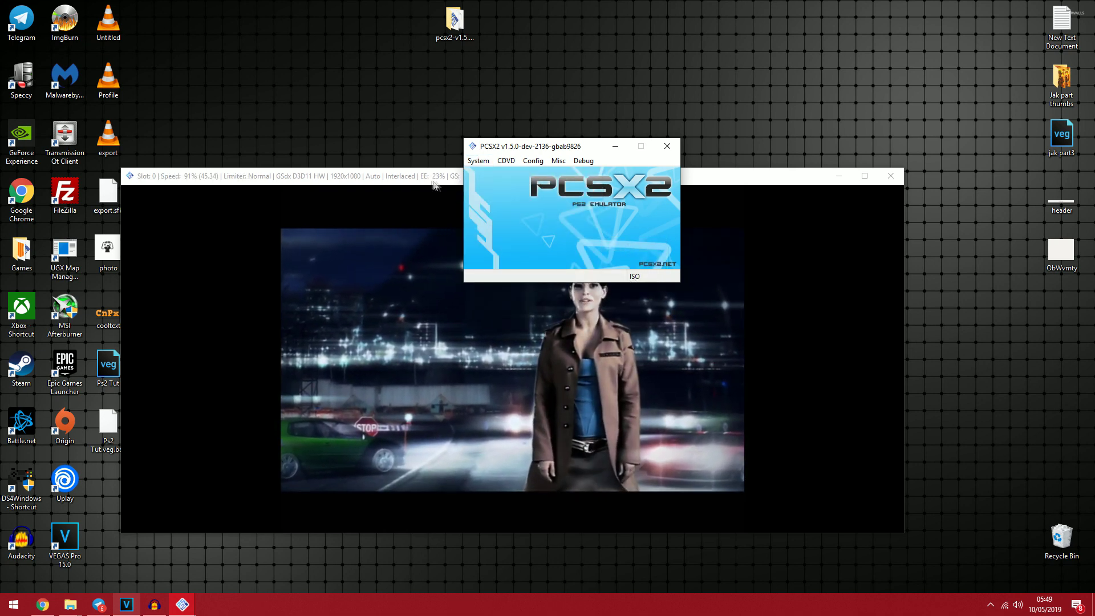
click(898, 178)
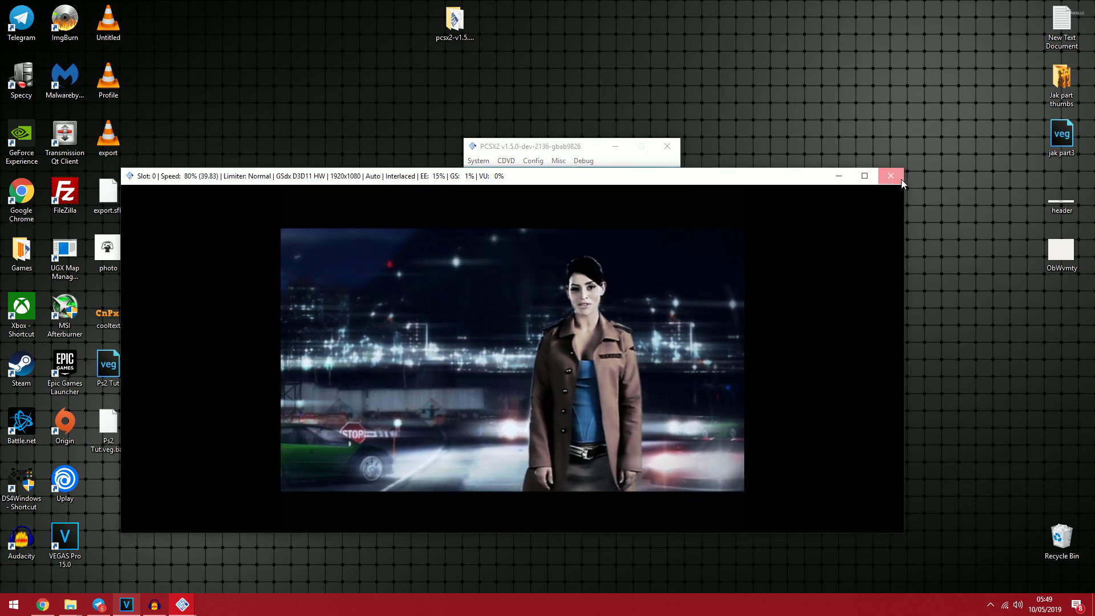
Reload the Need for Speed Carbon saved state from Slot 0
click(478, 160)
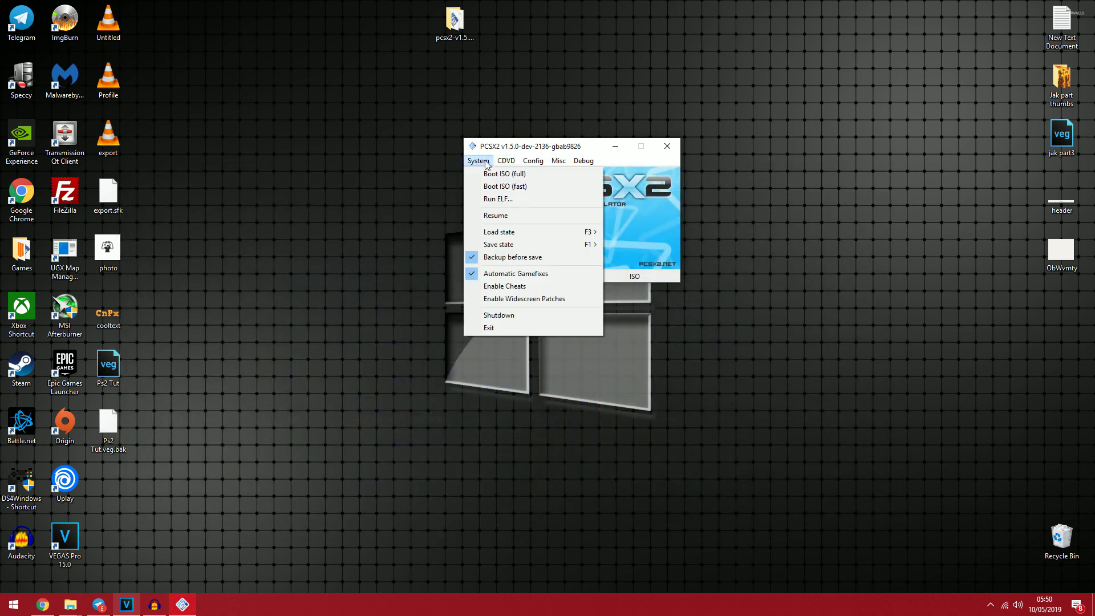
mouse_move(499, 231)
click(666, 234)
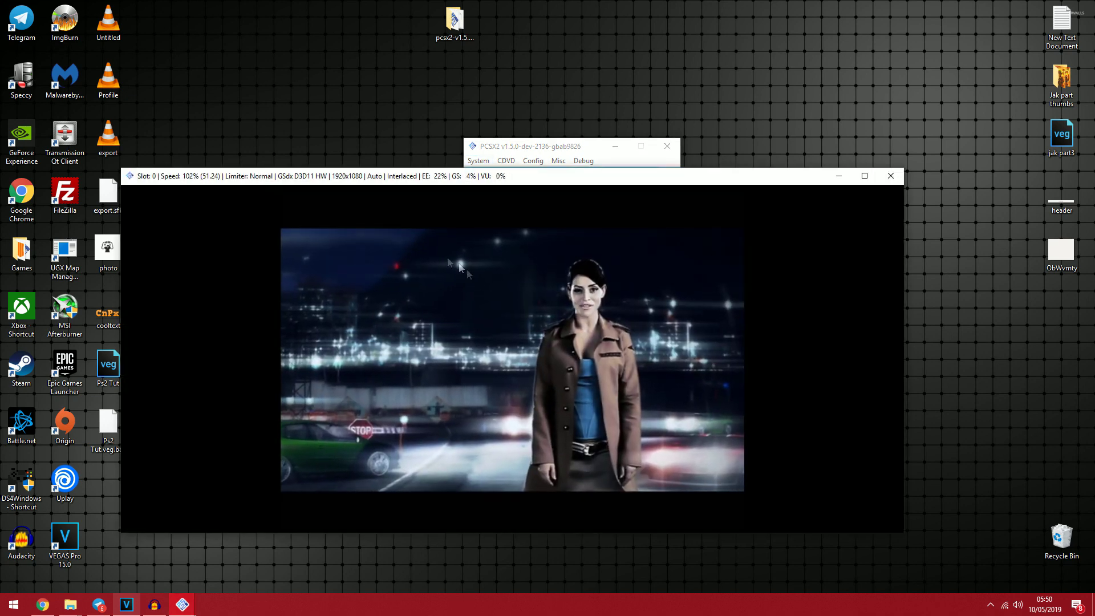
Bring the main emulator window forward and close the game window
click(530, 150)
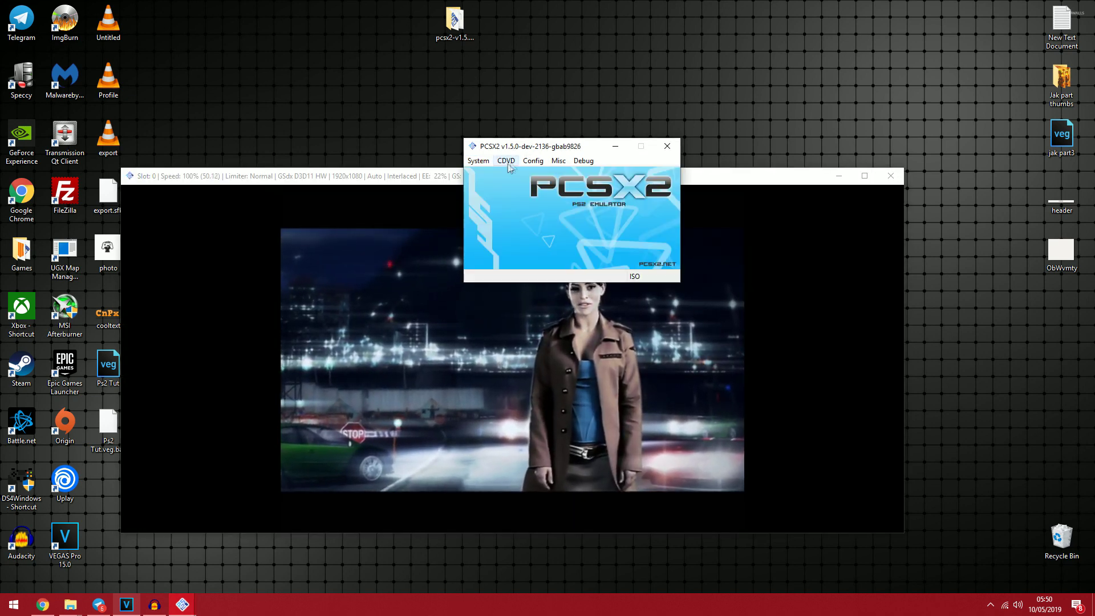
click(478, 161)
key(Escape)
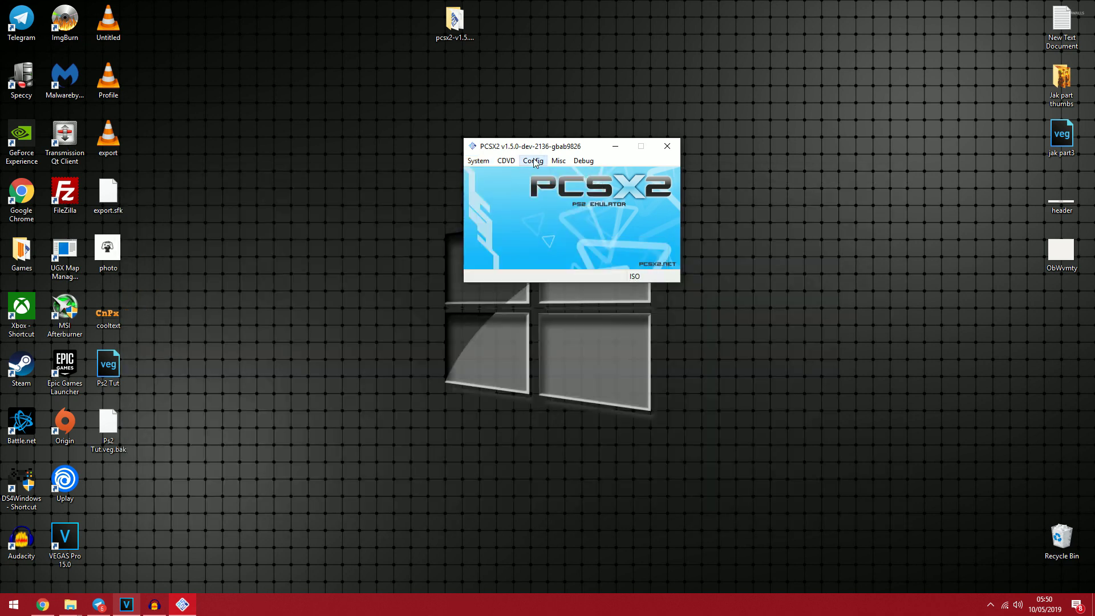
click(533, 161)
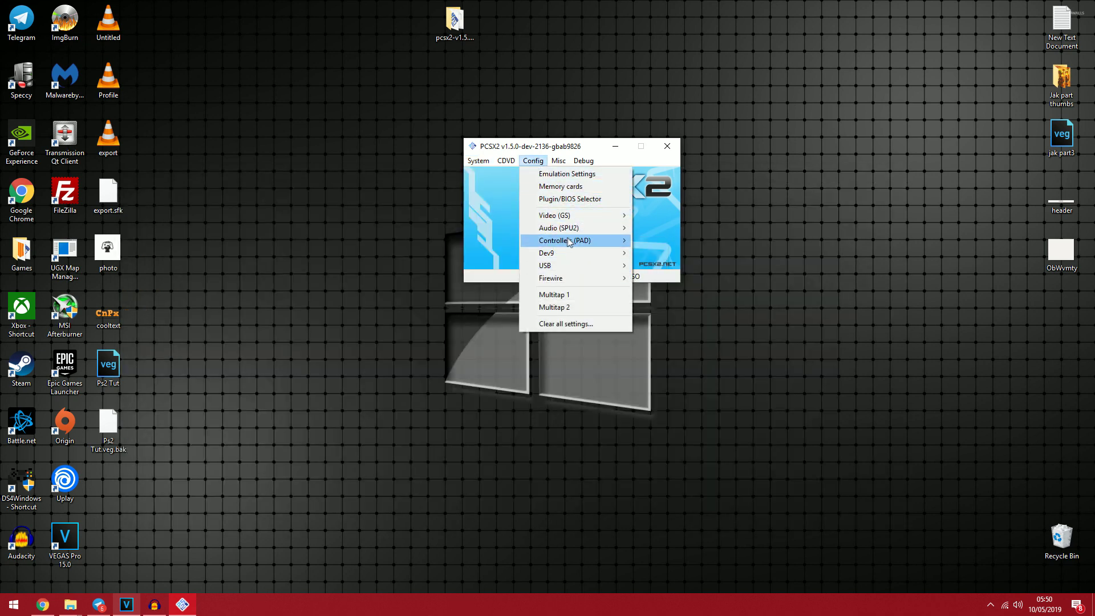
Open the LilyPad controller plugin settings on the Pad 1 bindings list
mouse_move(572, 240)
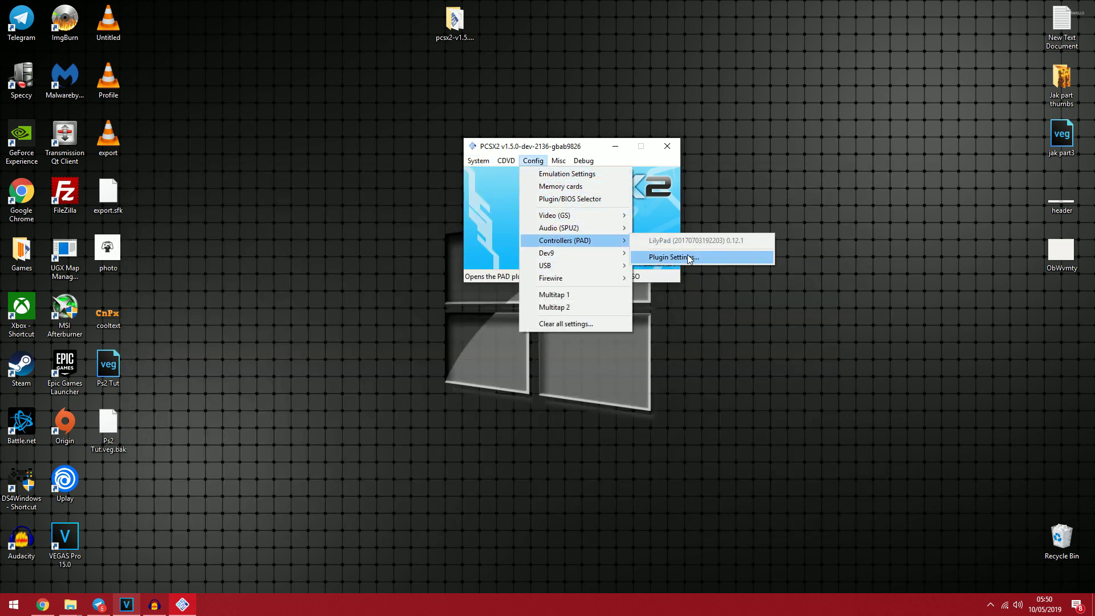
click(689, 257)
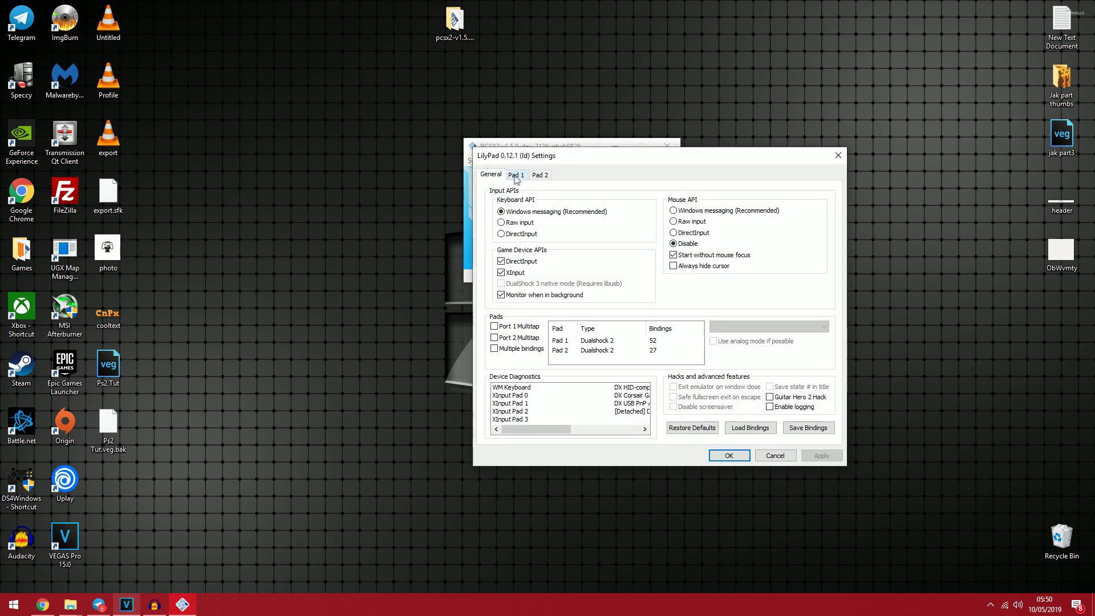
click(515, 176)
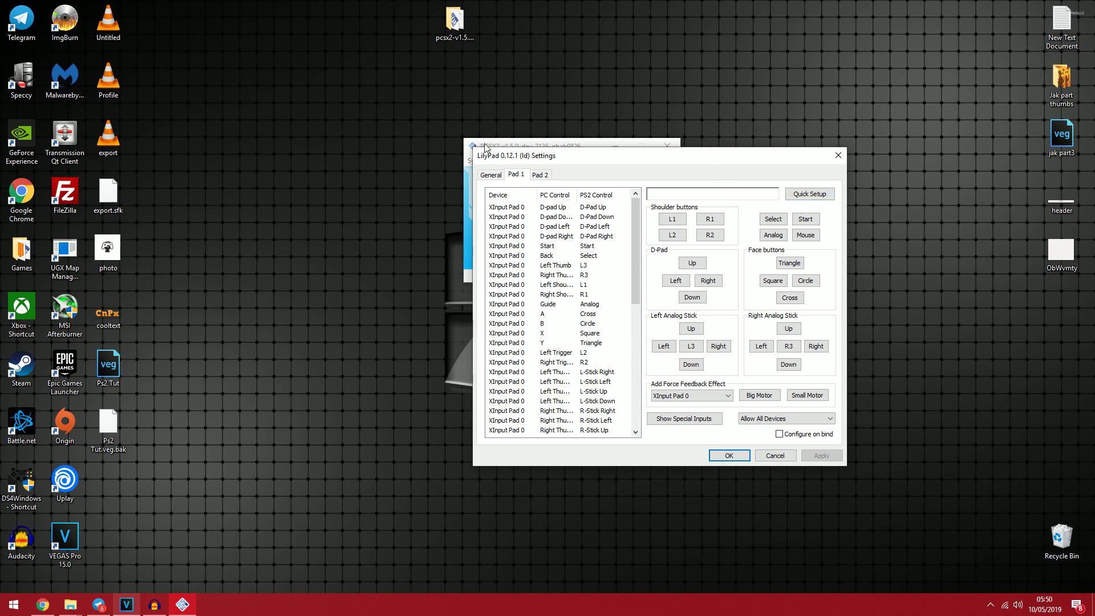
Start assigning inputs to the L2, Select and Start buttons
click(682, 235)
click(674, 235)
click(773, 219)
click(799, 222)
Close the LilyPad Settings dialog, leaving the main PCSX2 window
click(844, 158)
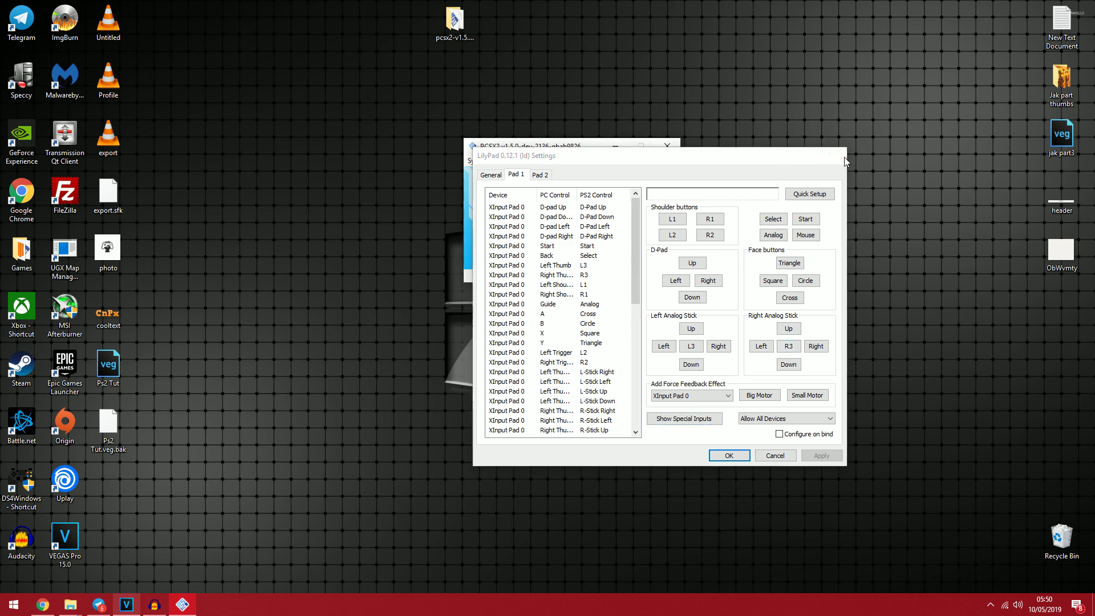